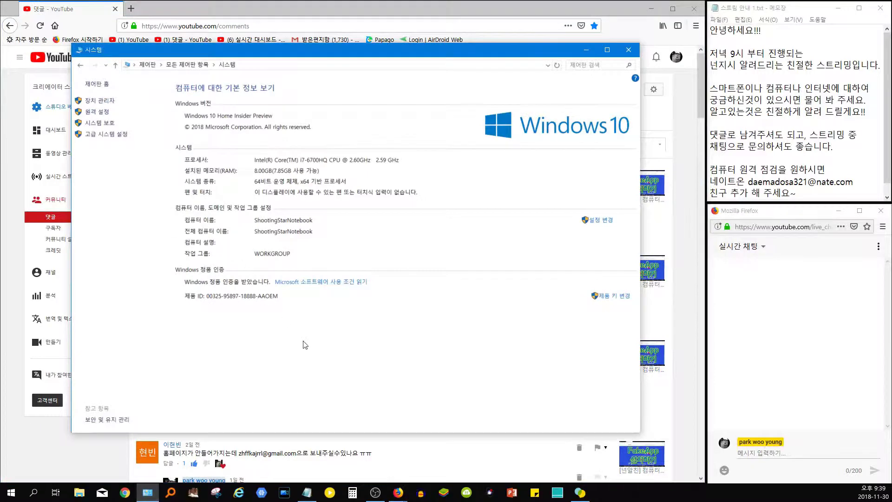
Step: Go back from the System information page to the list of all Control Panel items and reposition its window
{"action": "left_click", "coordinate": [80, 68]}
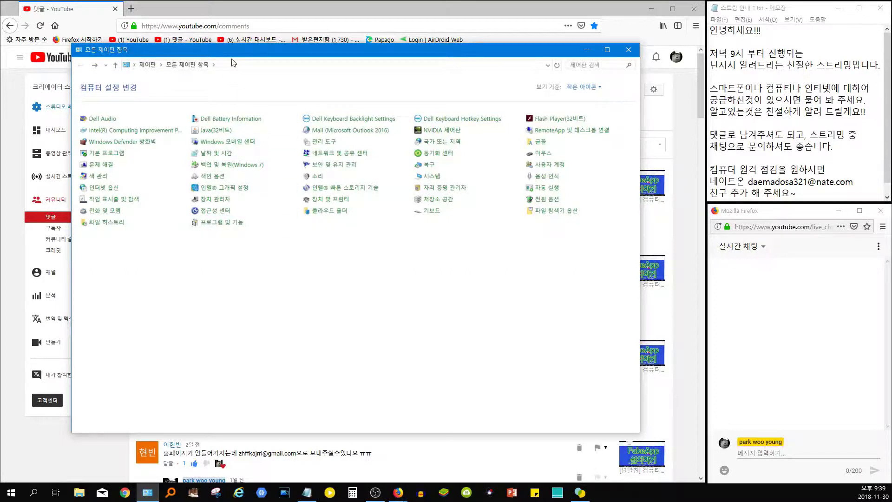
{"action": "left_click_drag", "start_coordinate": [237, 56], "coordinate": [287, 84]}
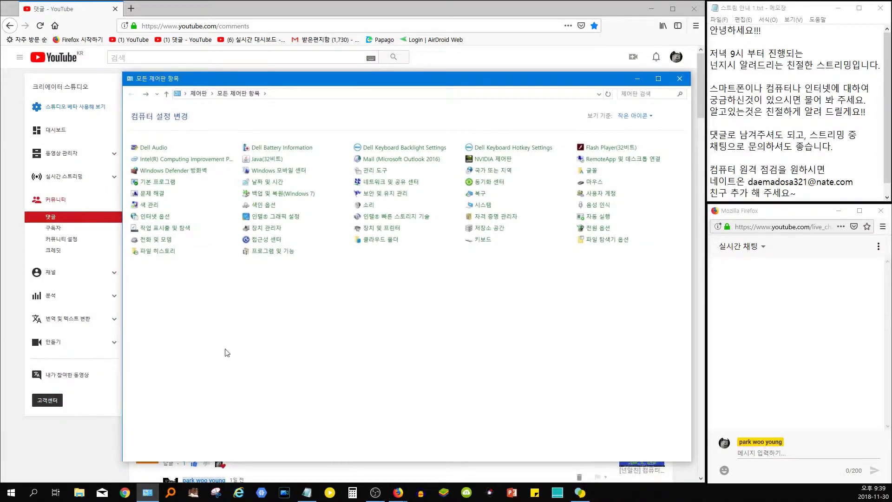
Step: Open the Windows Settings home page and reposition its window
{"action": "left_click", "coordinate": [11, 492]}
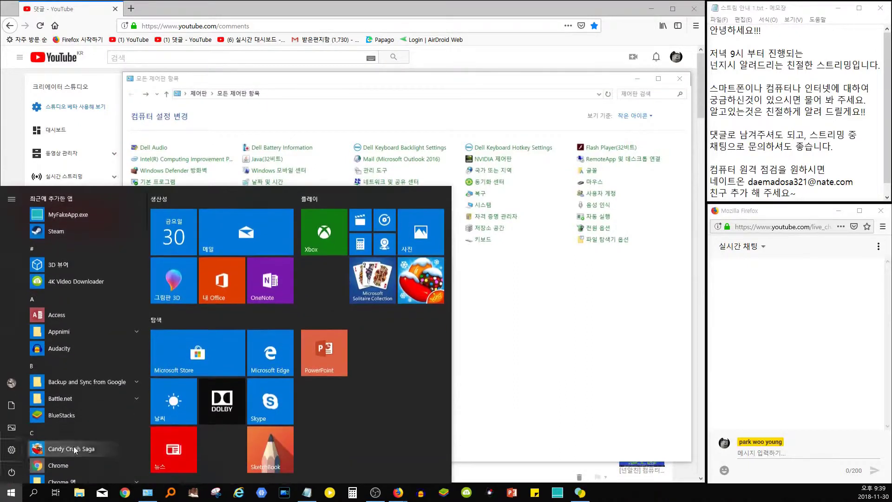
{"action": "left_click", "coordinate": [499, 380]}
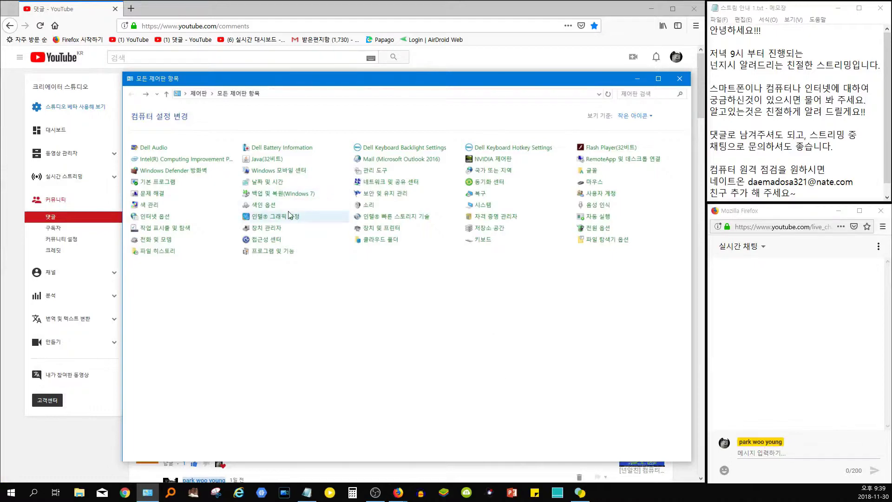
{"action": "left_click", "coordinate": [10, 495]}
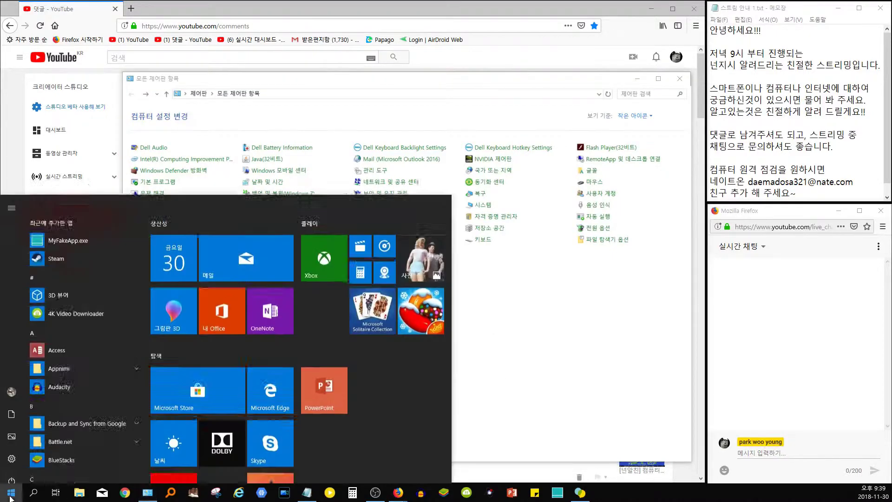
{"action": "left_click", "coordinate": [11, 452]}
{"action": "left_click_drag", "start_coordinate": [352, 62], "coordinate": [368, 67]}
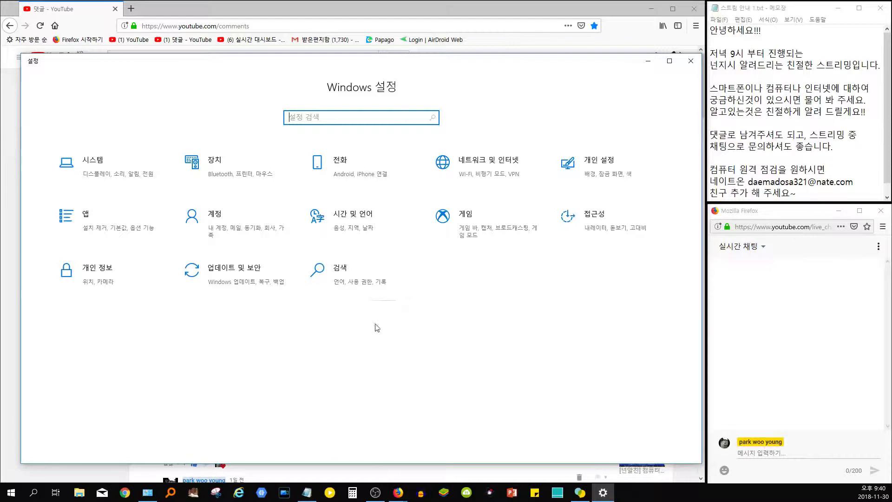
Step: Compare the list of all Control Panel items with the Windows Settings home page, and close Control Panel
{"action": "left_click", "coordinate": [148, 492]}
{"action": "left_click_drag", "start_coordinate": [273, 87], "coordinate": [201, 81]}
{"action": "left_click_drag", "start_coordinate": [351, 81], "coordinate": [423, 84]}
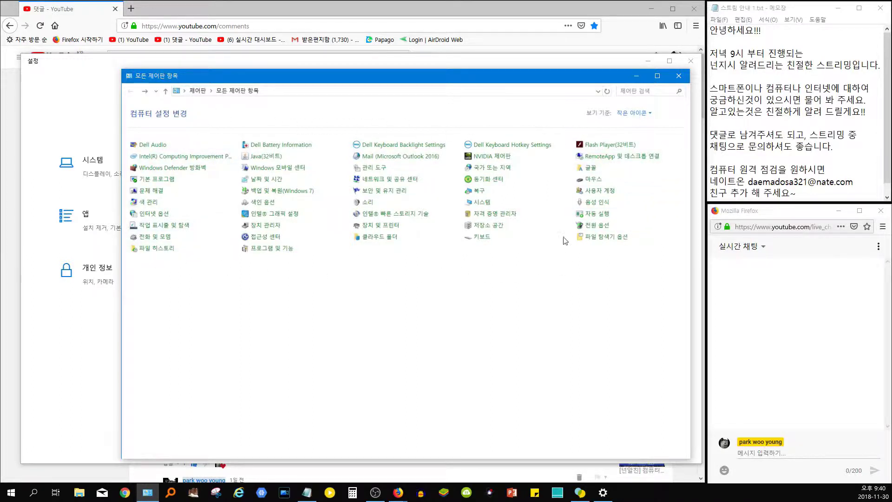
{"action": "left_click", "coordinate": [209, 64]}
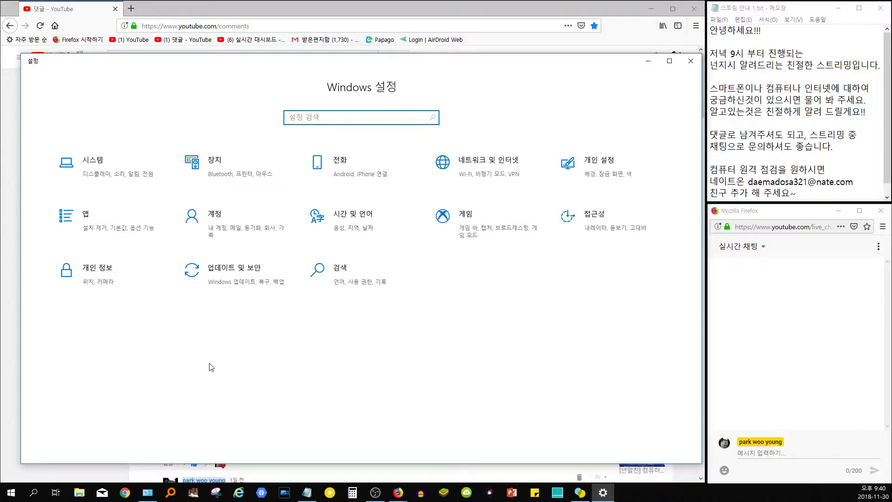
{"action": "left_click", "coordinate": [153, 491]}
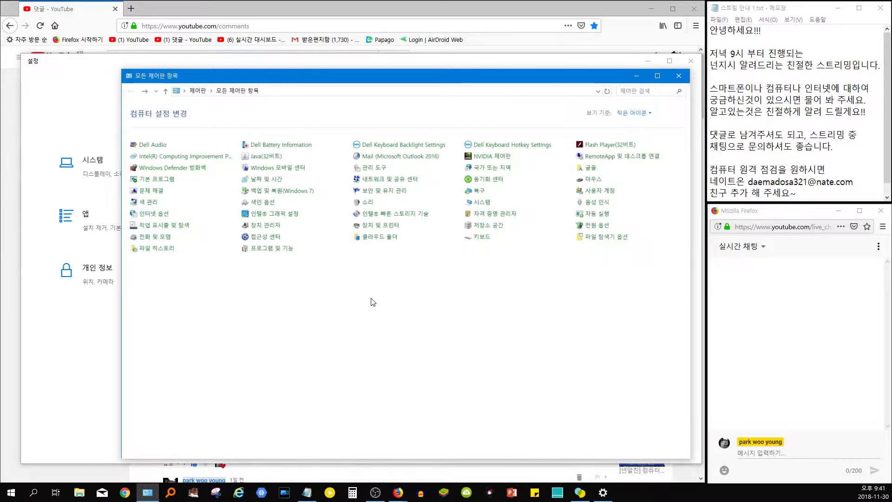
{"action": "left_click", "coordinate": [679, 76]}
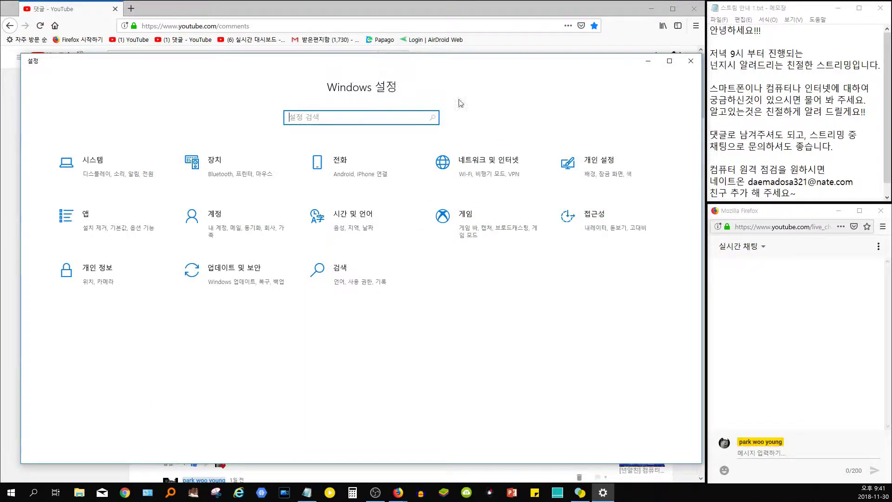
Step: Reopen Control Panel over Windows Settings, check the view-by option of its item list, and close it again
{"action": "left_click_drag", "start_coordinate": [420, 65], "coordinate": [416, 65]}
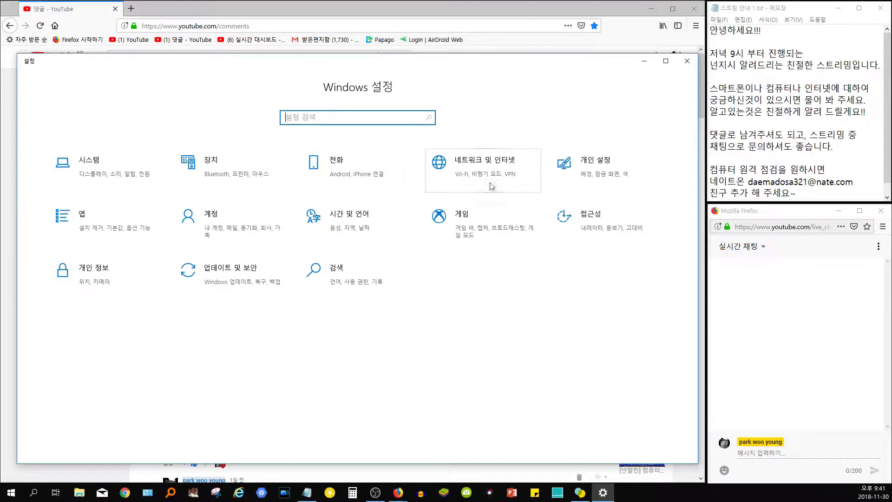
{"action": "left_click", "coordinate": [147, 493]}
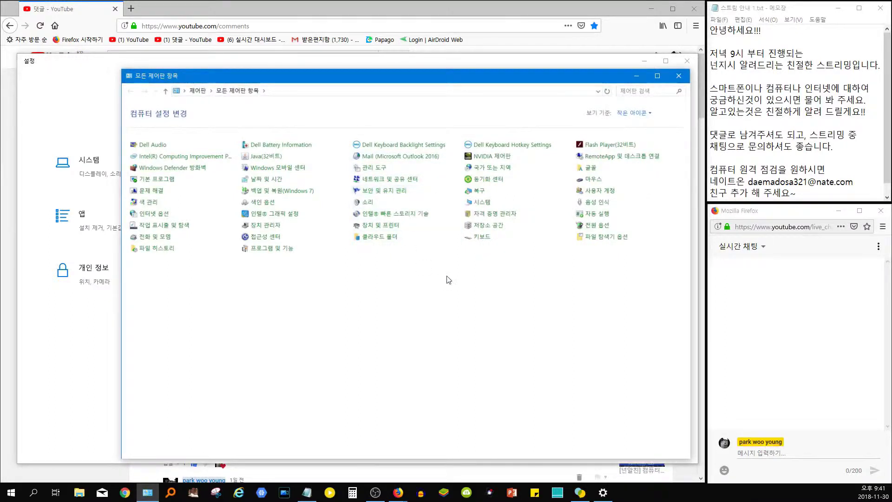
{"action": "left_click", "coordinate": [632, 117]}
{"action": "left_click", "coordinate": [678, 75]}
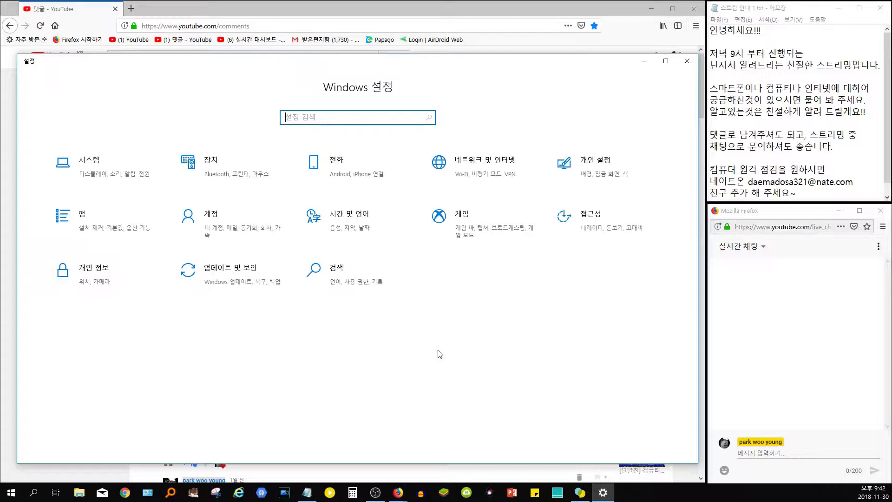
Step: View the 전화 (Phone) page in Windows Settings and return to the Settings home page
{"action": "left_click", "coordinate": [367, 172]}
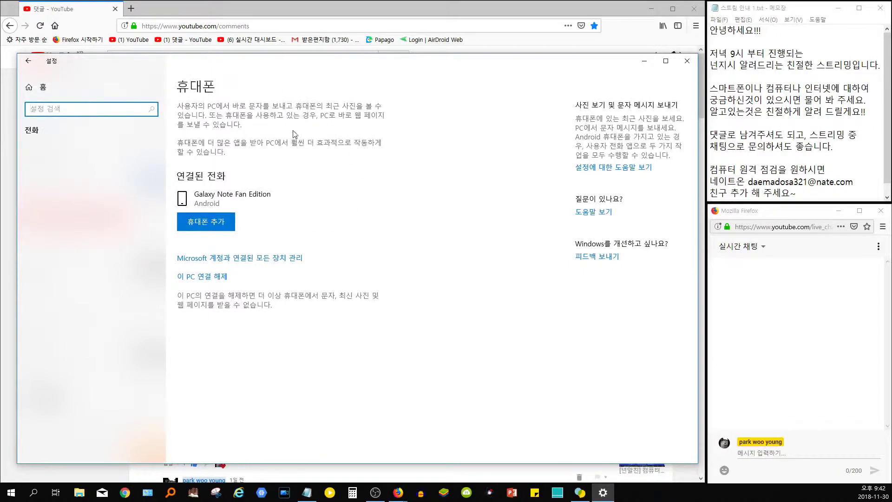
{"action": "key", "text": "alt+Left"}
{"action": "left_click", "coordinate": [364, 176]}
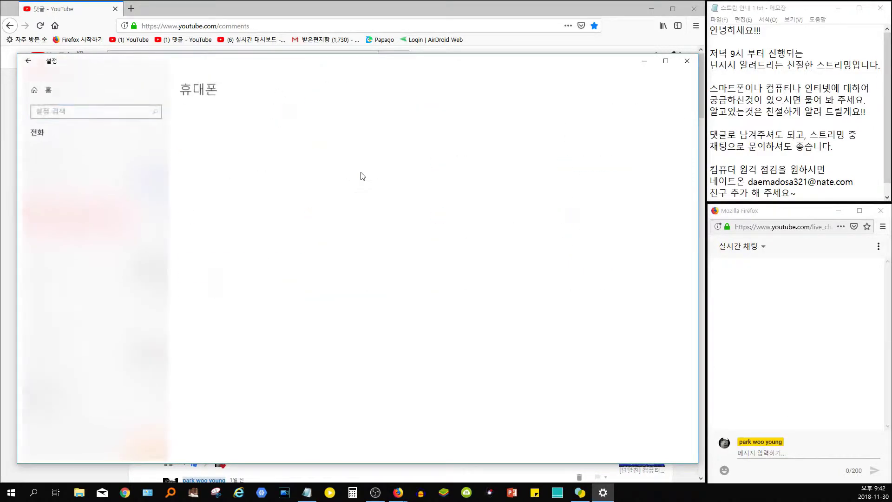
{"action": "key", "text": "alt+Left"}
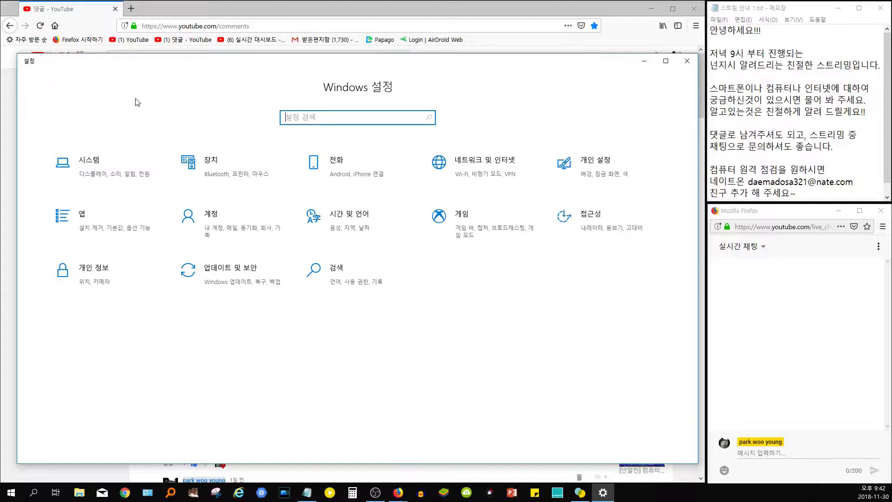
Step: Open the 디스플레이 (Display) page under 시스템 (System) and examine the arrangement of displays 1 and 2
{"action": "left_click", "coordinate": [125, 164]}
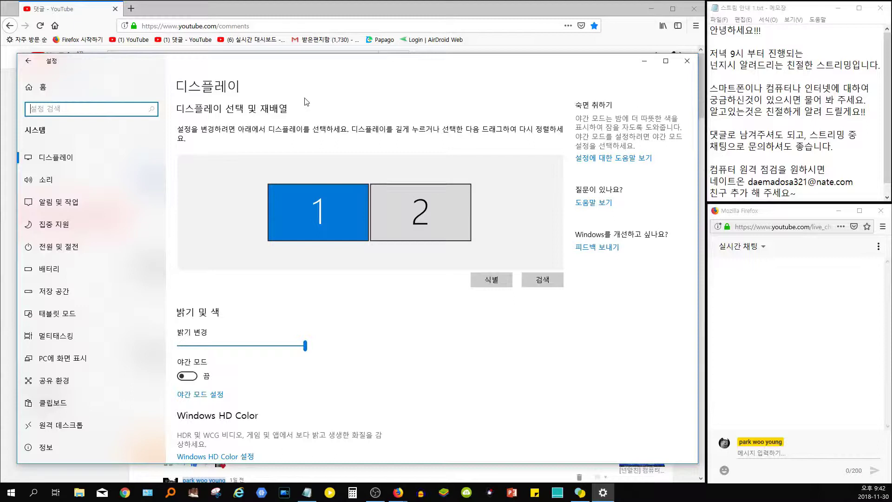
{"action": "left_click", "coordinate": [103, 161]}
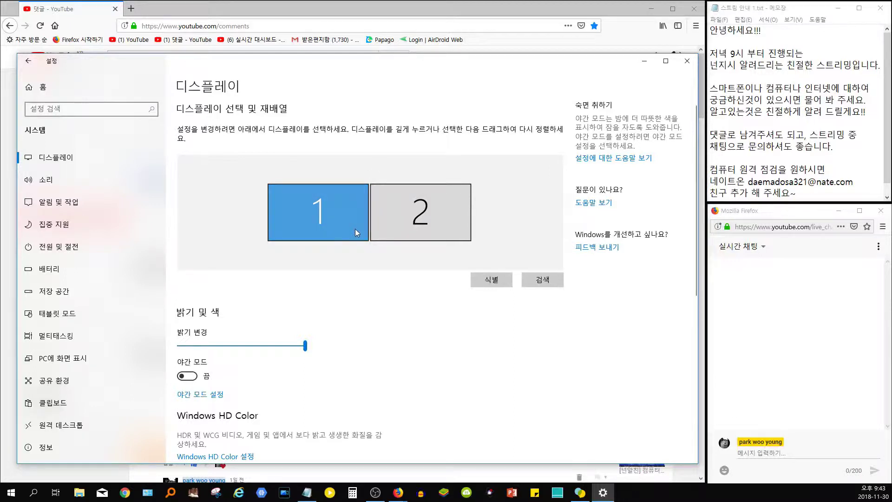
{"action": "mouse_move", "coordinate": [344, 212]}
{"action": "left_mouse_down"}
{"action": "mouse_move", "coordinate": [392, 212]}
{"action": "mouse_move", "coordinate": [356, 210]}
{"action": "left_mouse_up"}
{"action": "scroll", "coordinate": [426, 330], "scroll_direction": "down", "scroll_amount": 2}
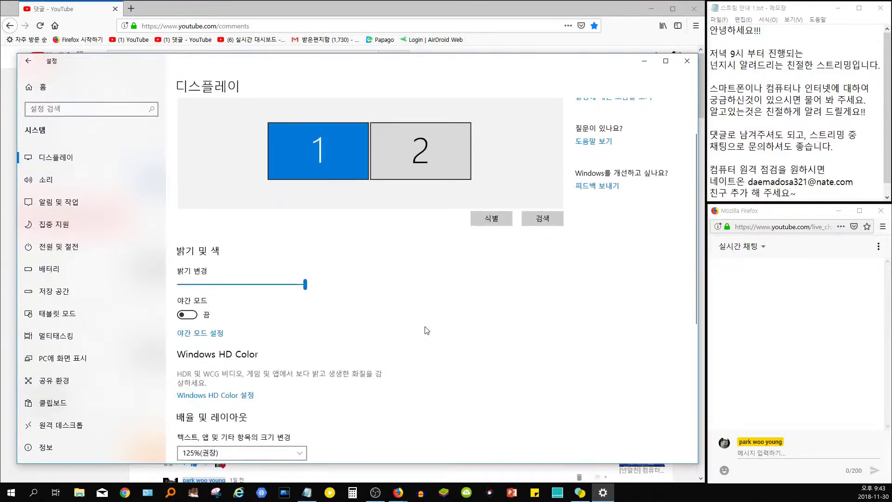
Step: Run 식별 (Identify) several times to show which monitor is display 1 and which is display 2
{"action": "left_click", "coordinate": [494, 220]}
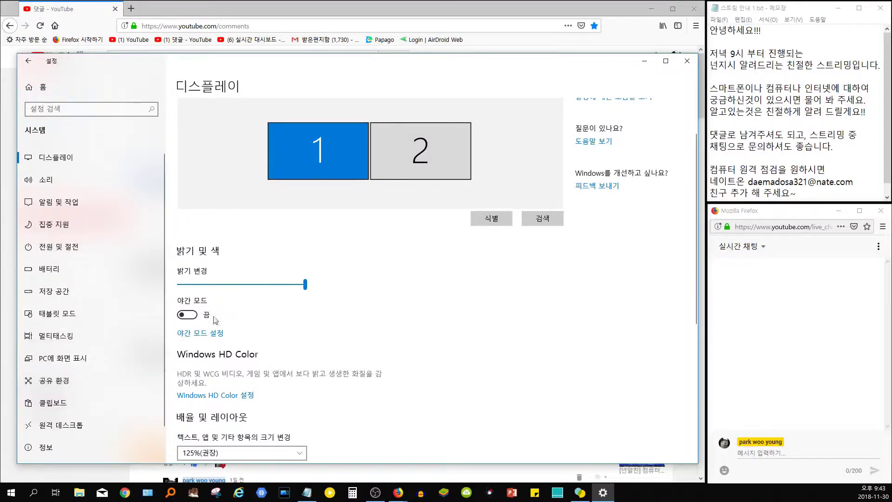
{"action": "left_click", "coordinate": [490, 227]}
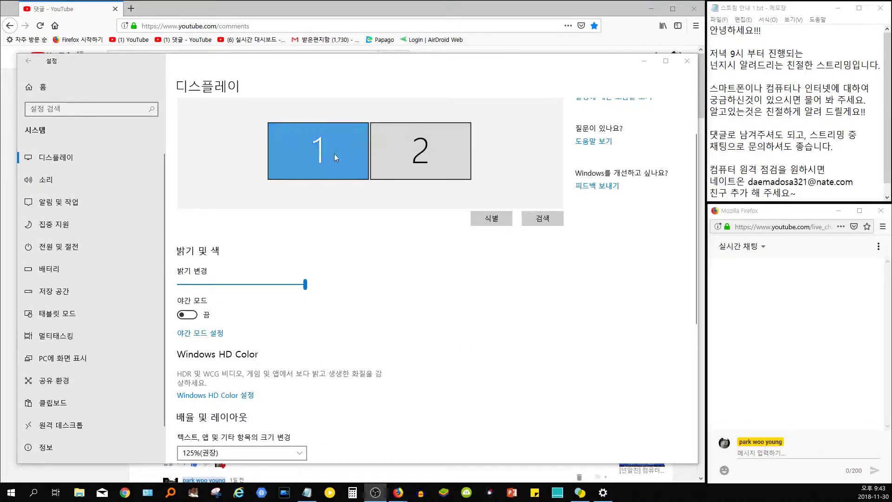
{"action": "left_click", "coordinate": [508, 215]}
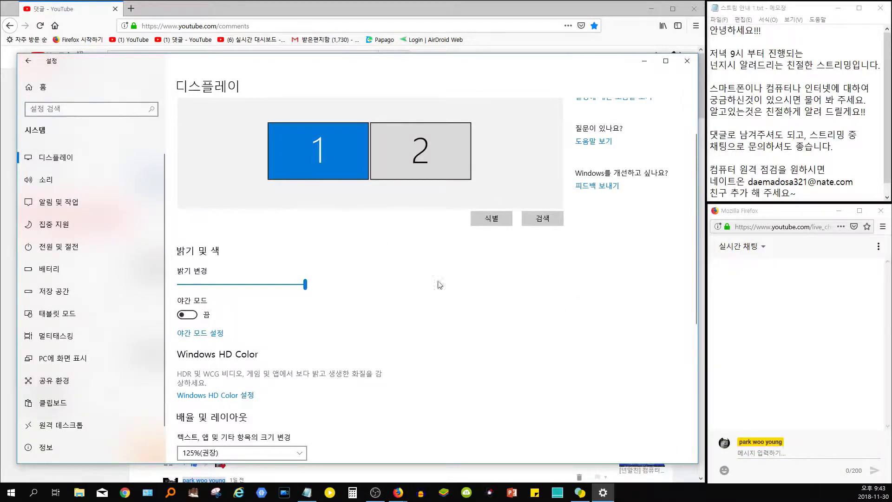
{"action": "left_click", "coordinate": [477, 222]}
Step: Select display 1 and review its scaling, resolution, orientation and multiple-display settings
{"action": "left_click", "coordinate": [315, 149]}
{"action": "scroll", "coordinate": [300, 216], "scroll_direction": "down", "scroll_amount": 4}
{"action": "scroll", "coordinate": [300, 217], "scroll_direction": "down", "scroll_amount": 3}
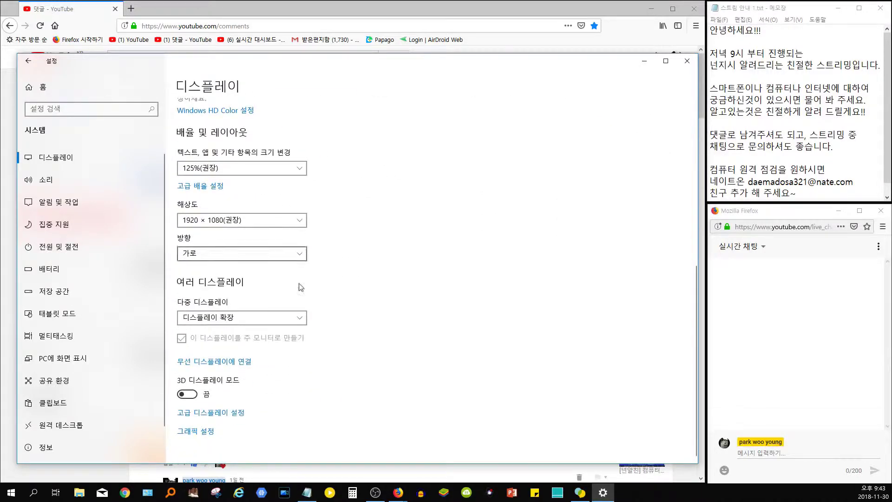
{"action": "scroll", "coordinate": [300, 217], "scroll_direction": "up", "scroll_amount": 9}
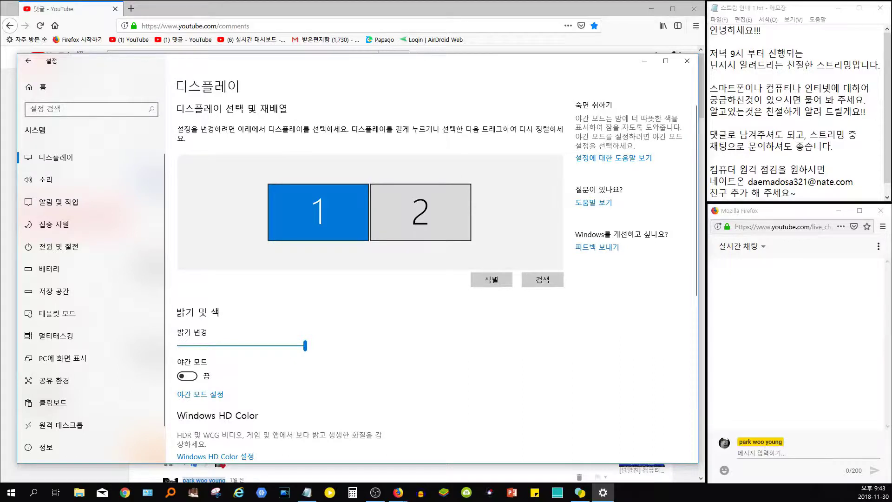
Step: Select display 2 and review its night light, scaling, resolution and multiple-display settings
{"action": "left_click", "coordinate": [394, 202]}
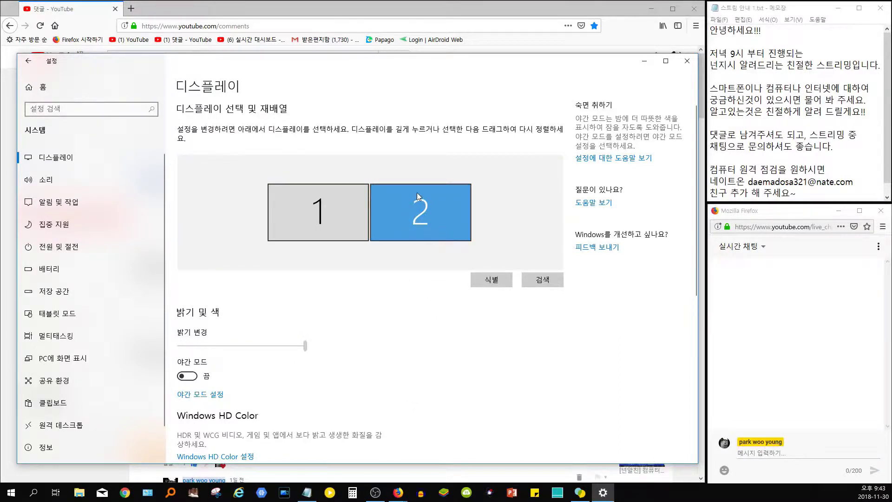
{"action": "scroll", "coordinate": [414, 238], "scroll_direction": "down", "scroll_amount": 4}
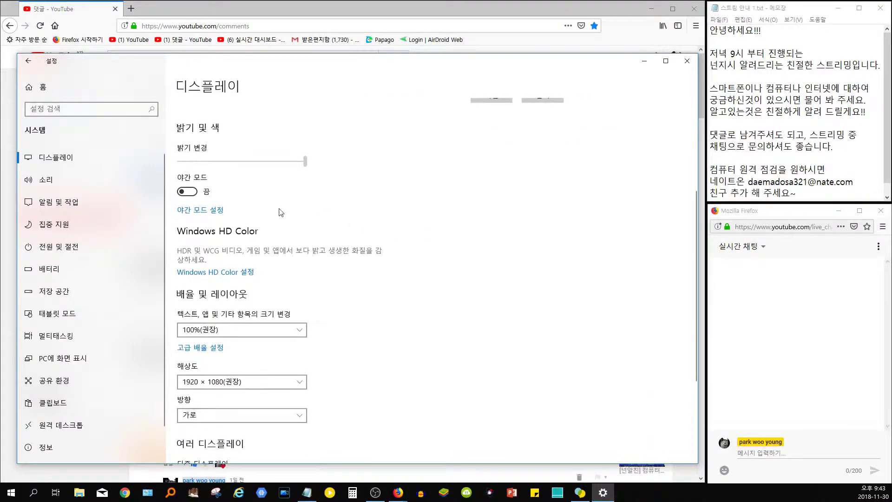
{"action": "scroll", "coordinate": [283, 251], "scroll_direction": "down", "scroll_amount": 2}
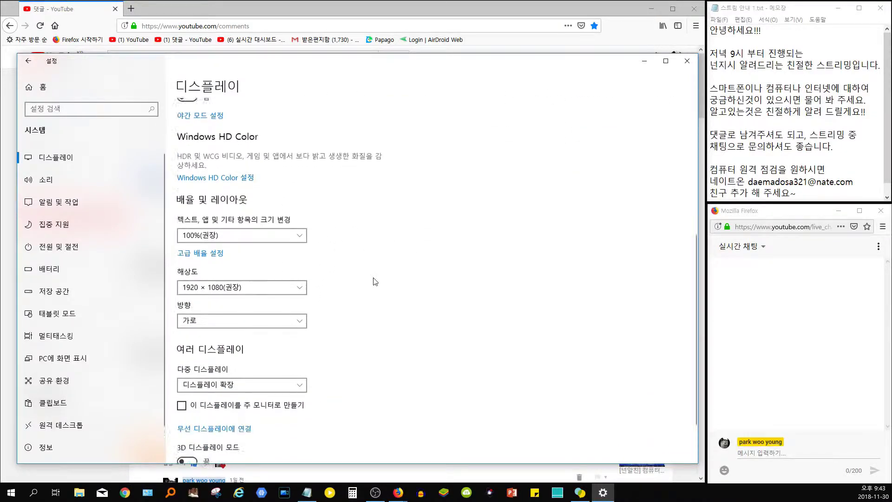
{"action": "scroll", "coordinate": [375, 282], "scroll_direction": "down", "scroll_amount": 1}
{"action": "scroll", "coordinate": [398, 283], "scroll_direction": "up", "scroll_amount": 7}
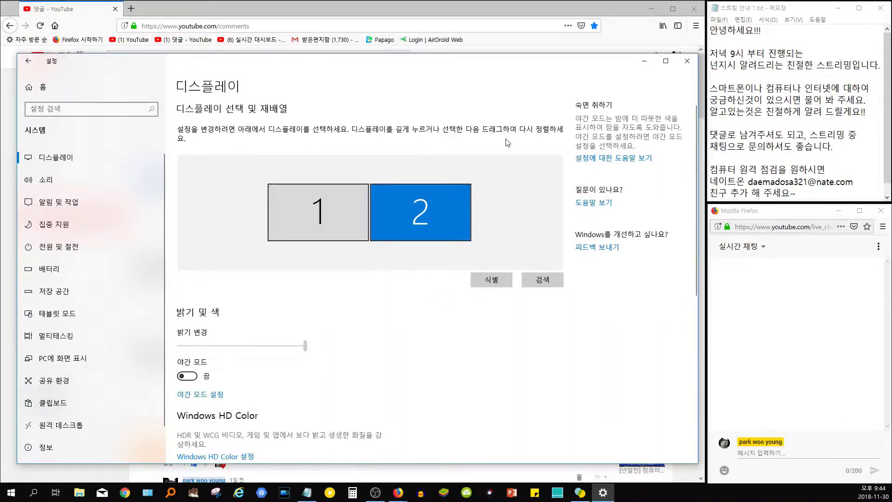
Step: Alternate the selection between displays 1 and 2, ending on display 1, to examine its brightness slider
{"action": "left_click", "coordinate": [348, 205]}
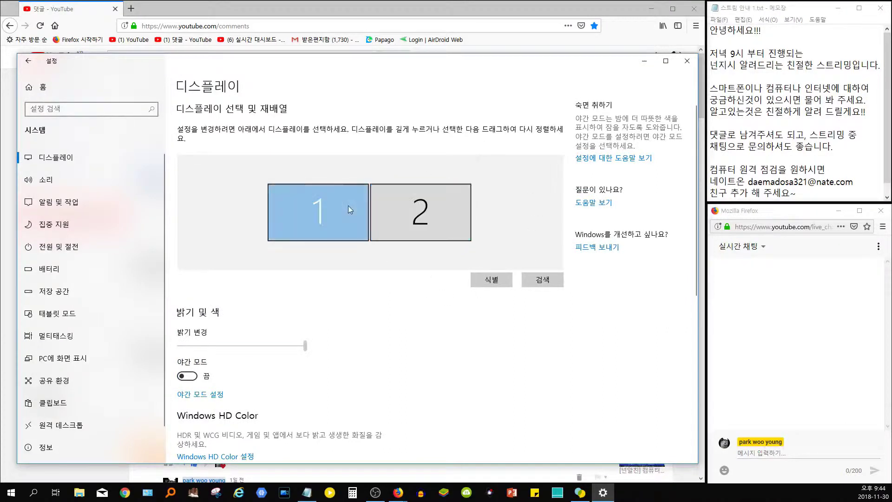
{"action": "left_click", "coordinate": [402, 217]}
{"action": "left_click", "coordinate": [340, 211]}
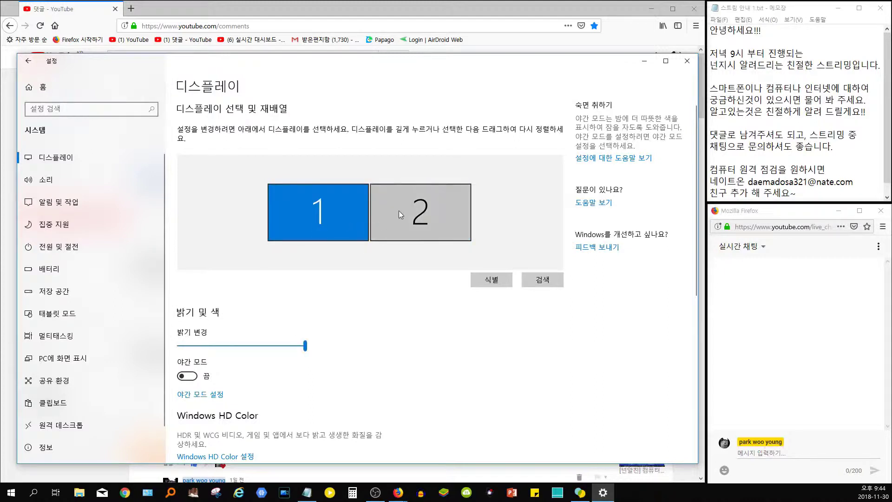
{"action": "left_click", "coordinate": [399, 210]}
{"action": "left_click", "coordinate": [355, 225]}
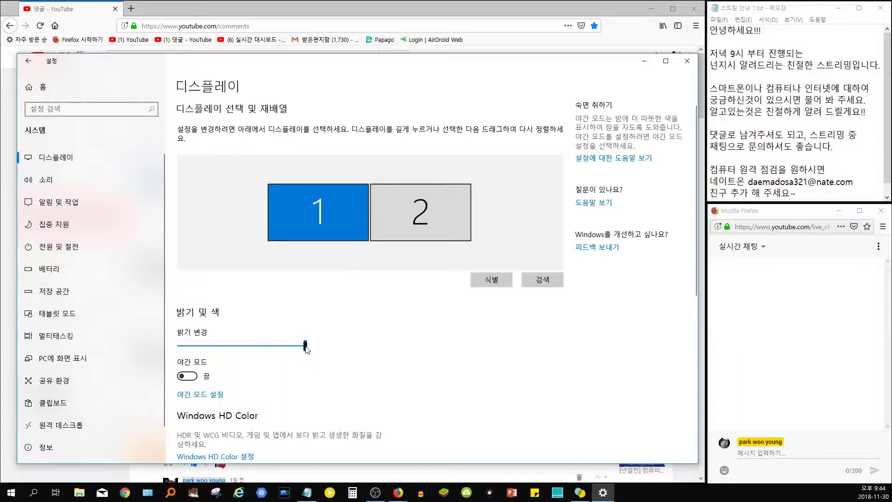
Step: Compare the availability of brightness adjustment on display 2 and display 1, ending with display 1 selected
{"action": "left_click", "coordinate": [446, 205]}
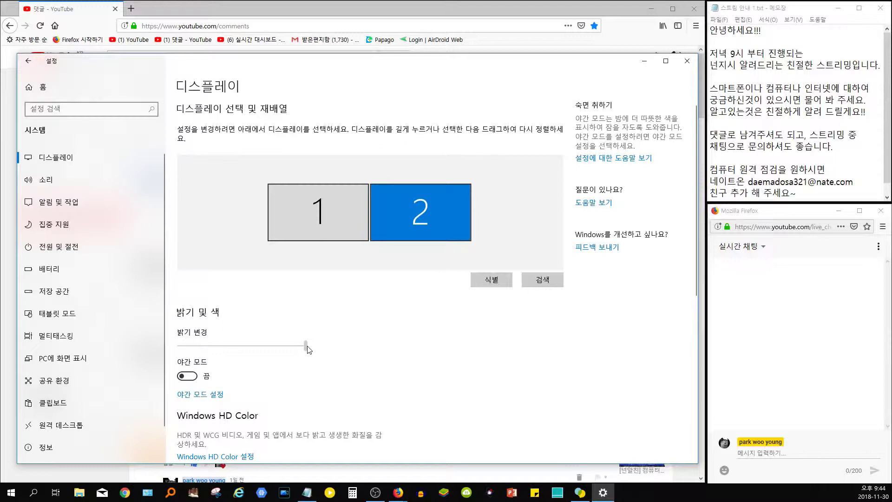
{"action": "left_click", "coordinate": [338, 213]}
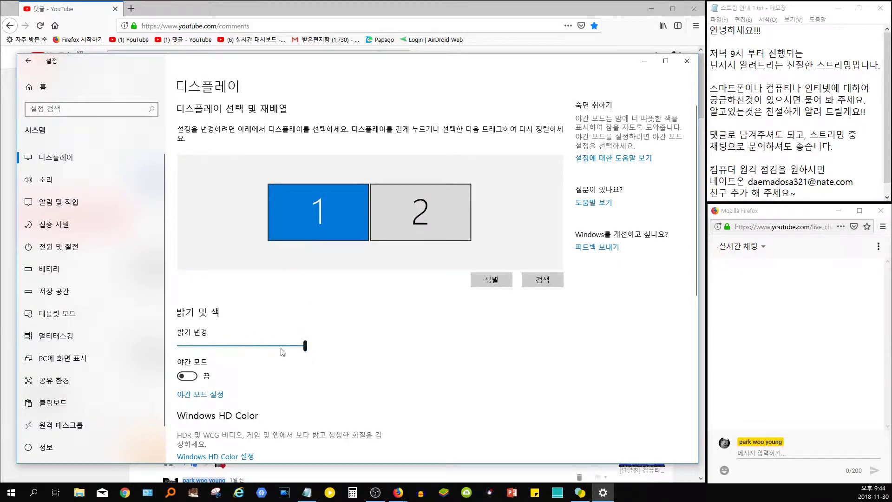
{"action": "left_click", "coordinate": [438, 236]}
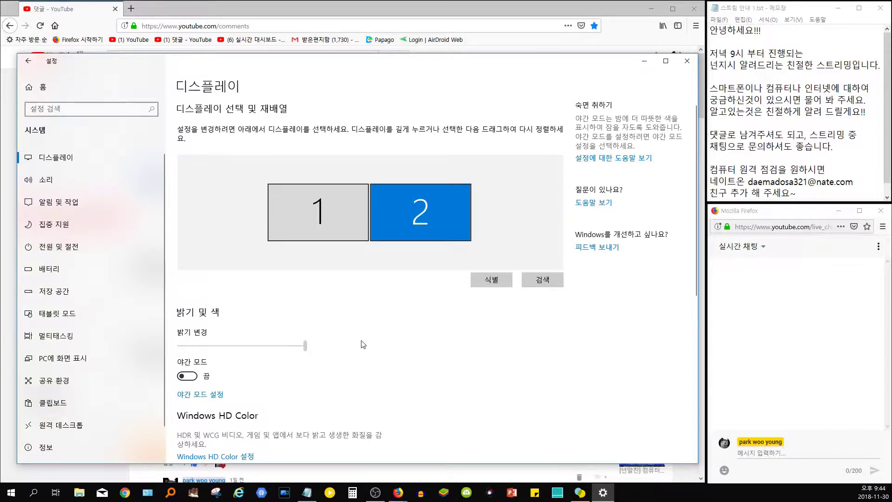
{"action": "scroll", "coordinate": [363, 344], "scroll_direction": "down", "scroll_amount": 2}
{"action": "scroll", "coordinate": [348, 269], "scroll_direction": "up", "scroll_amount": 2}
{"action": "left_click", "coordinate": [350, 265]}
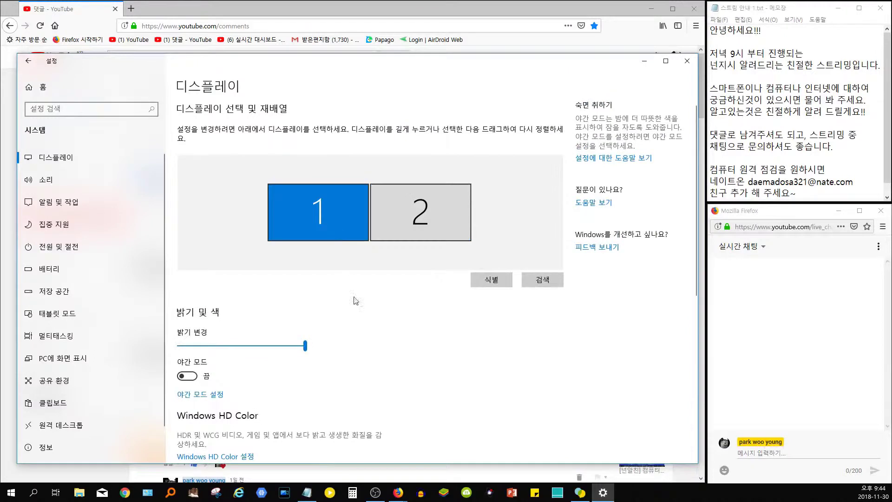
Step: Toggle display 2's night light, review its color temperature and schedule settings, and switch the night light off
{"action": "scroll", "coordinate": [350, 266], "scroll_direction": "down", "scroll_amount": 4}
{"action": "scroll", "coordinate": [383, 256], "scroll_direction": "up", "scroll_amount": 4}
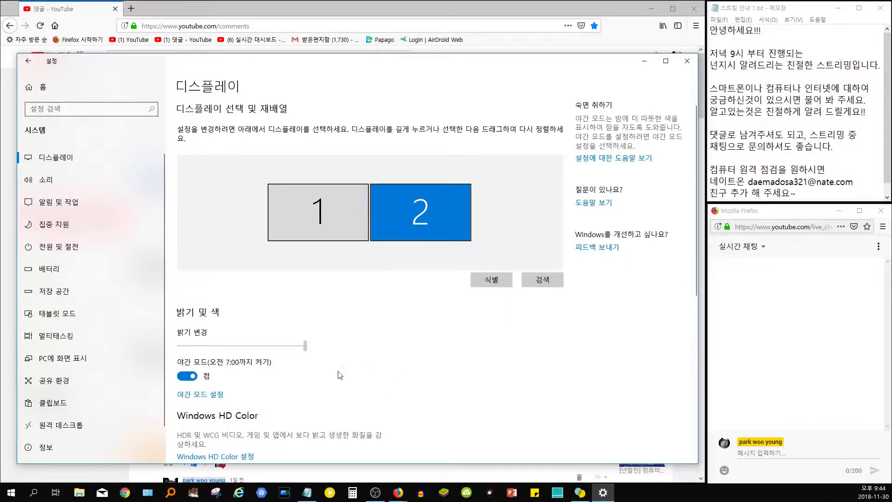
{"action": "left_click", "coordinate": [194, 380]}
{"action": "left_click", "coordinate": [188, 375]}
{"action": "left_click", "coordinate": [201, 394]}
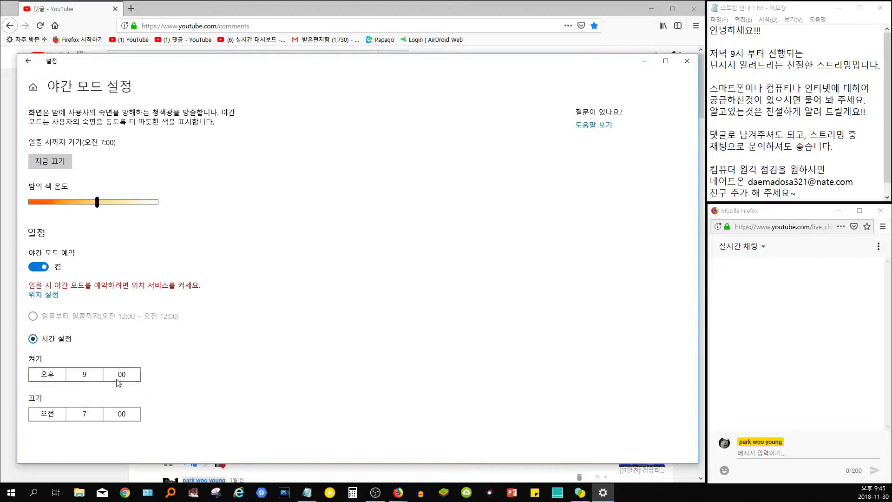
{"action": "left_click", "coordinate": [28, 61]}
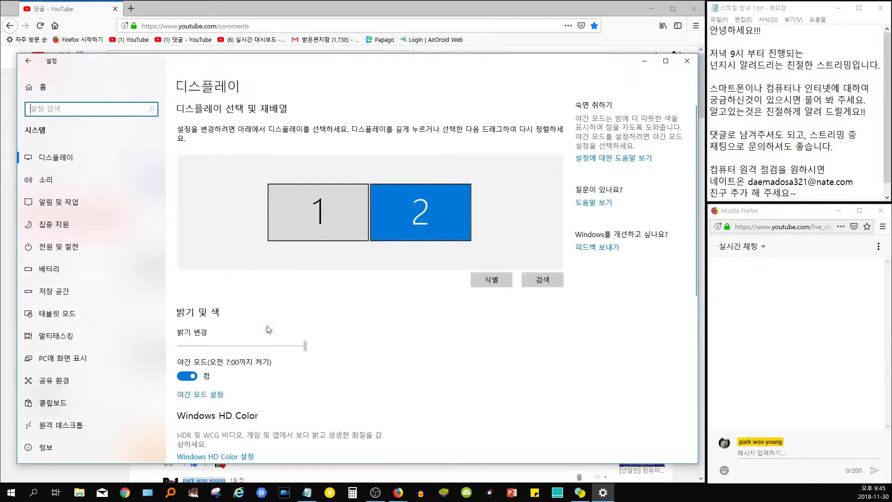
{"action": "left_click", "coordinate": [192, 380]}
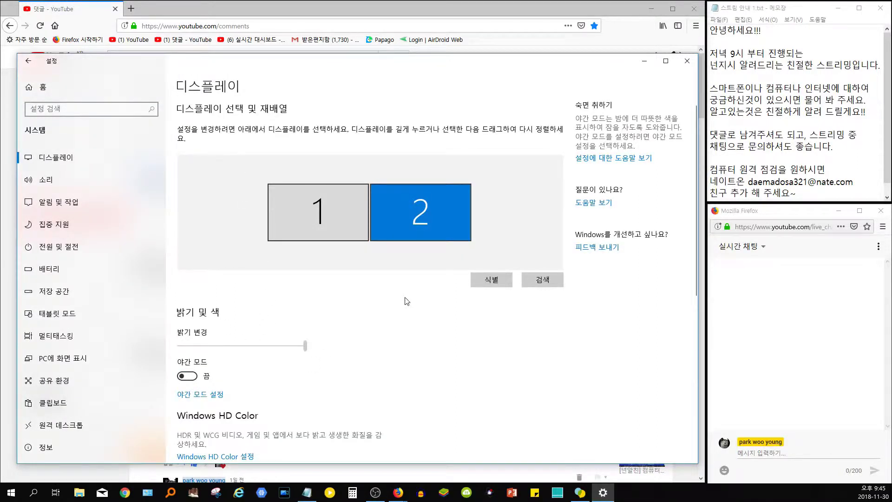
Step: Open the Windows HD Color settings and check the available display choices, keeping display 2 (D2342P)
{"action": "scroll", "coordinate": [406, 301], "scroll_direction": "down", "scroll_amount": 2}
{"action": "scroll", "coordinate": [386, 281], "scroll_direction": "down", "scroll_amount": 2}
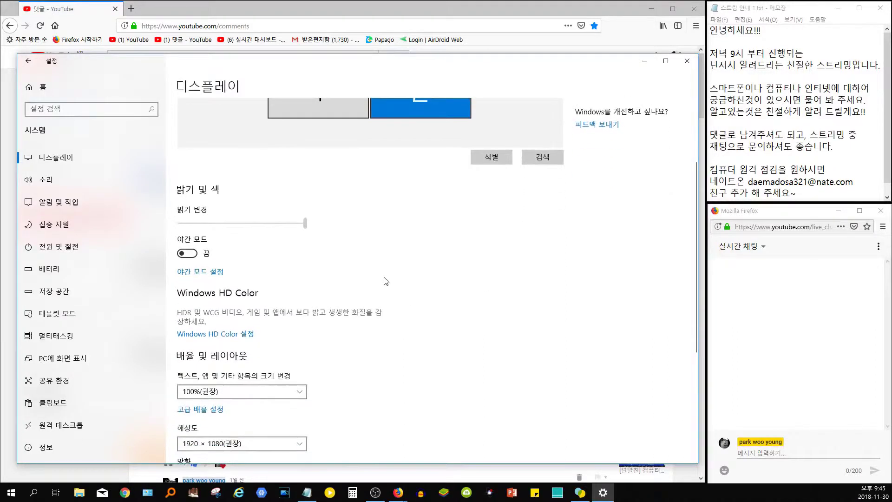
{"action": "scroll", "coordinate": [383, 280], "scroll_direction": "down", "scroll_amount": 2}
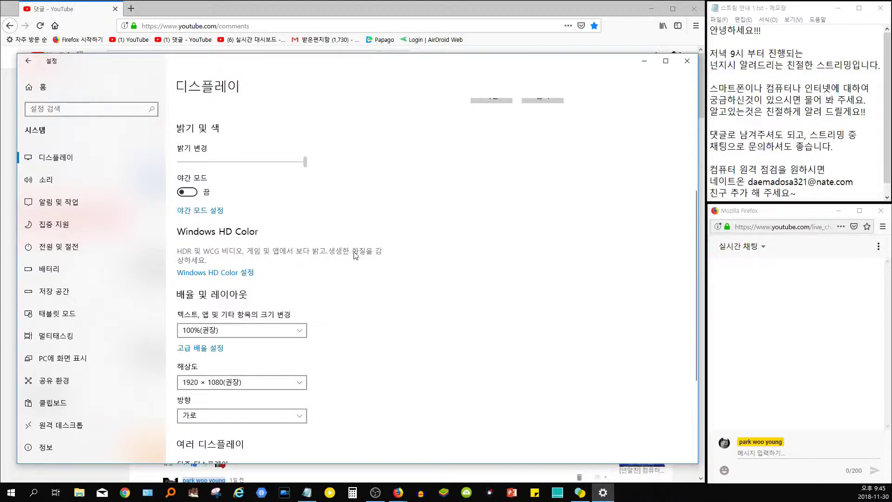
{"action": "left_click", "coordinate": [231, 274]}
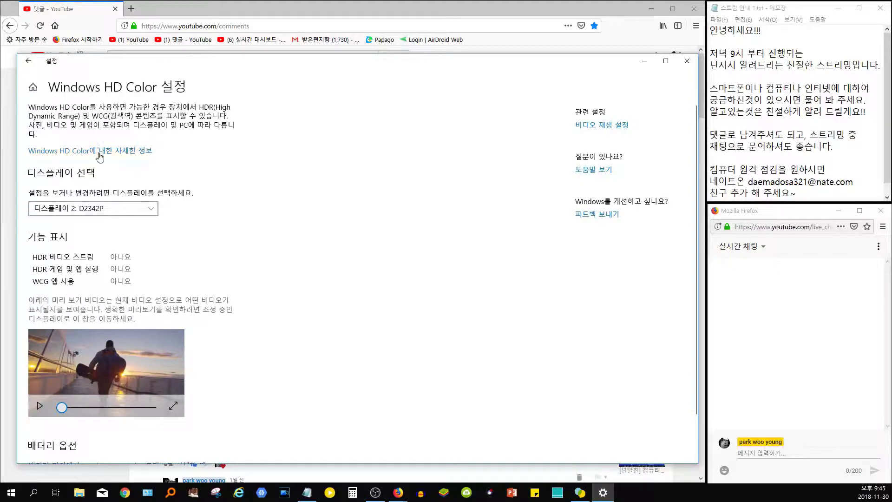
{"action": "left_click", "coordinate": [91, 208]}
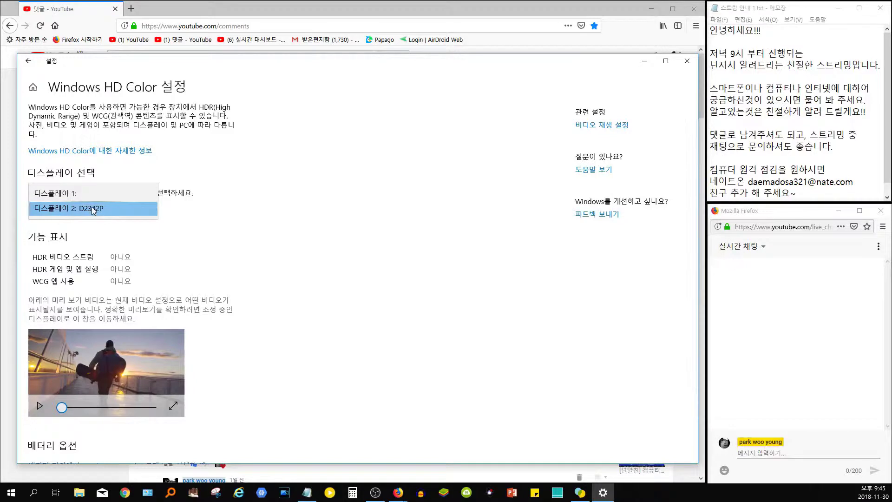
{"action": "left_click", "coordinate": [95, 210]}
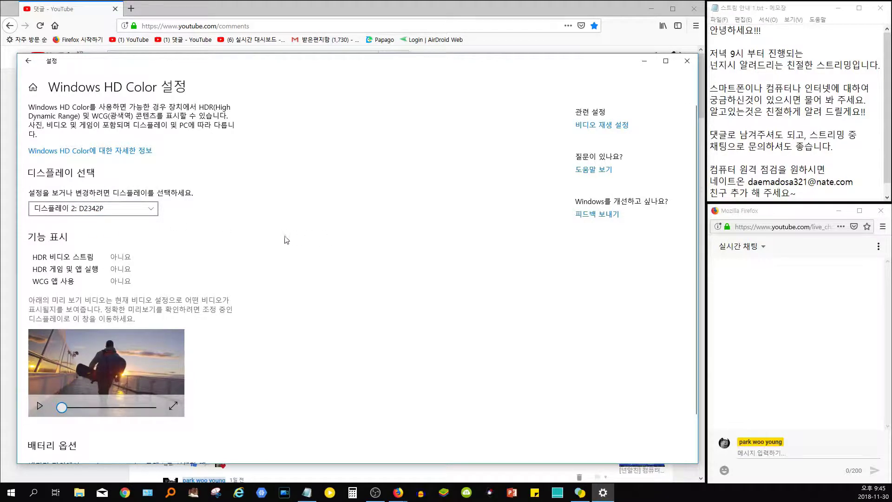
{"action": "scroll", "coordinate": [284, 239], "scroll_direction": "down", "scroll_amount": 2}
Step: Open the Microsoft support article about Windows HD Color and read its introduction and HDR activation steps
{"action": "left_click", "coordinate": [107, 151]}
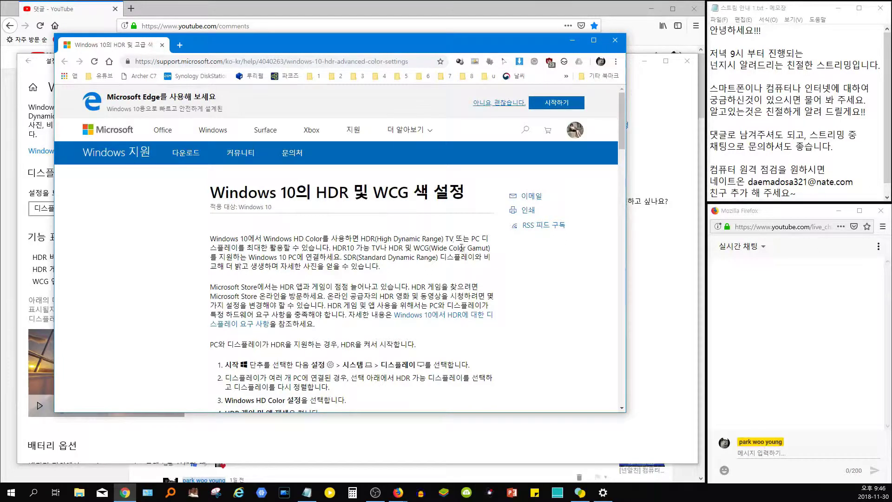
{"action": "scroll", "coordinate": [464, 248], "scroll_direction": "down", "scroll_amount": 1}
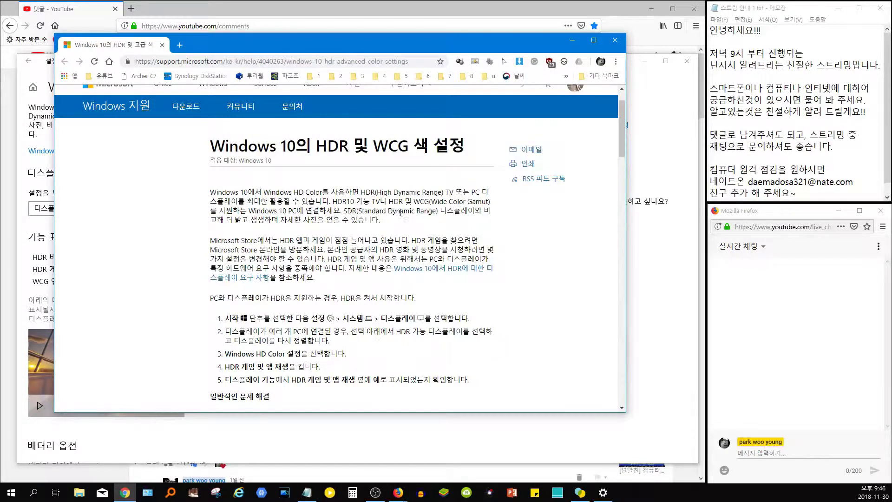
{"action": "left_click_drag", "start_coordinate": [242, 219], "coordinate": [345, 219]}
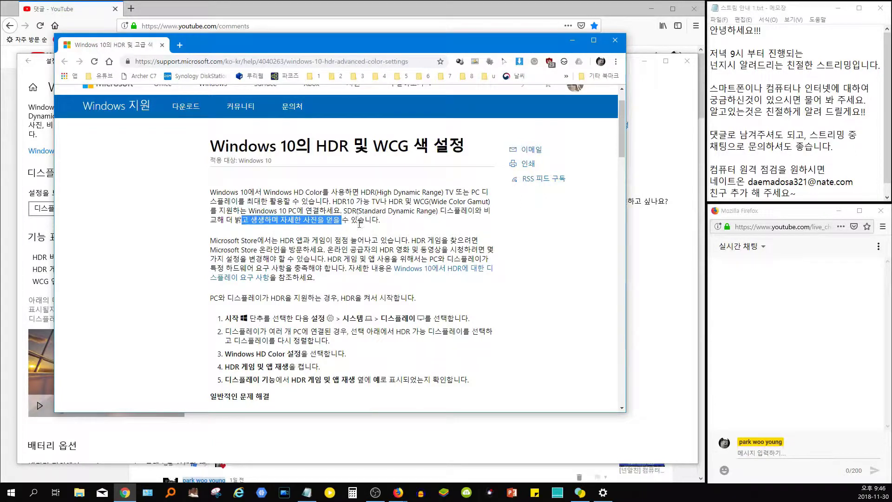
{"action": "left_click", "coordinate": [358, 223]}
{"action": "scroll", "coordinate": [343, 201], "scroll_direction": "down", "scroll_amount": 2}
{"action": "scroll", "coordinate": [342, 202], "scroll_direction": "down", "scroll_amount": 1}
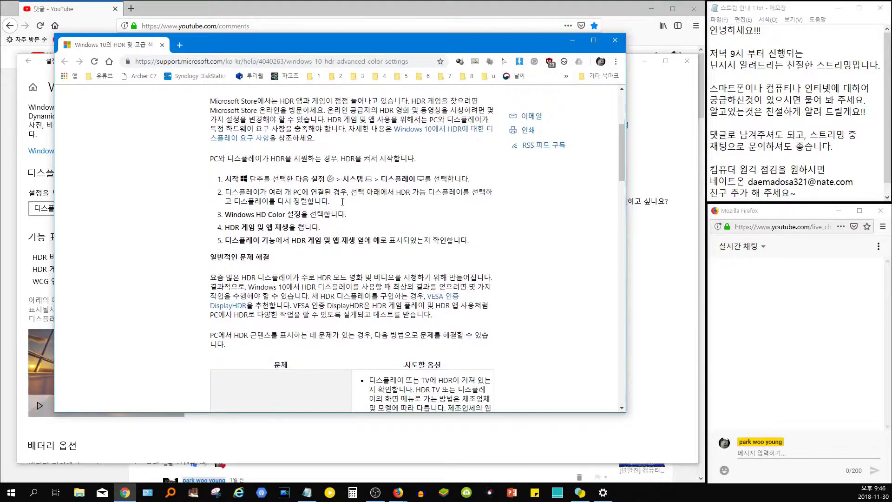
Step: Skim the HDR troubleshooting table to the end of the support article, return to its beginning and close the browser window
{"action": "scroll", "coordinate": [346, 201], "scroll_direction": "down", "scroll_amount": 2}
{"action": "scroll", "coordinate": [347, 203], "scroll_direction": "down", "scroll_amount": 4}
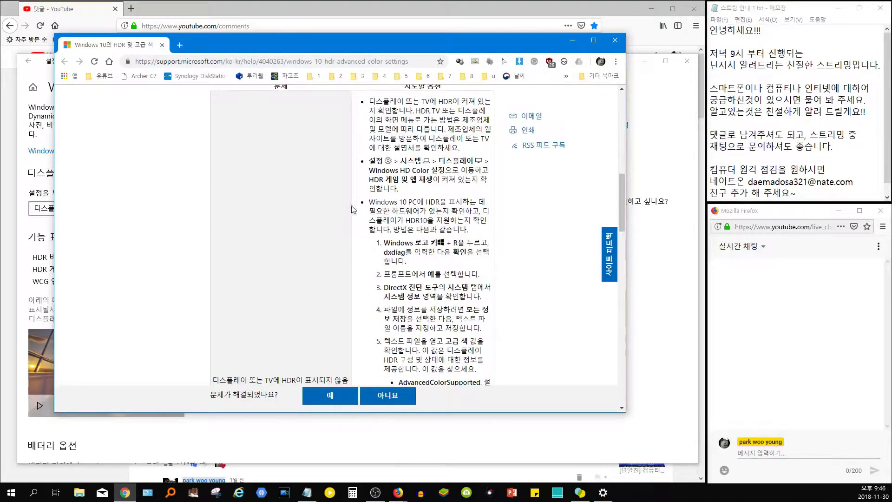
{"action": "scroll", "coordinate": [389, 215], "scroll_direction": "down", "scroll_amount": 4}
{"action": "scroll", "coordinate": [389, 222], "scroll_direction": "down", "scroll_amount": 8}
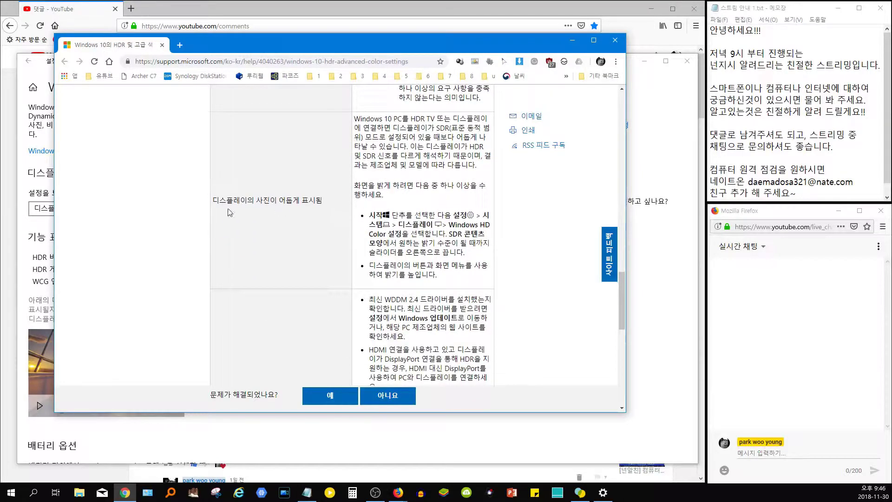
{"action": "scroll", "coordinate": [329, 204], "scroll_direction": "down", "scroll_amount": 6}
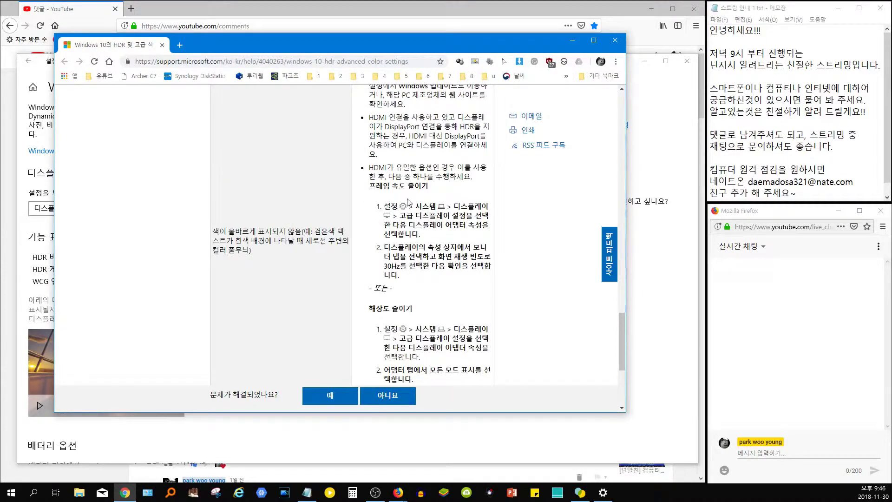
{"action": "scroll", "coordinate": [327, 181], "scroll_direction": "down", "scroll_amount": 3}
{"action": "scroll", "coordinate": [404, 202], "scroll_direction": "up", "scroll_amount": 5}
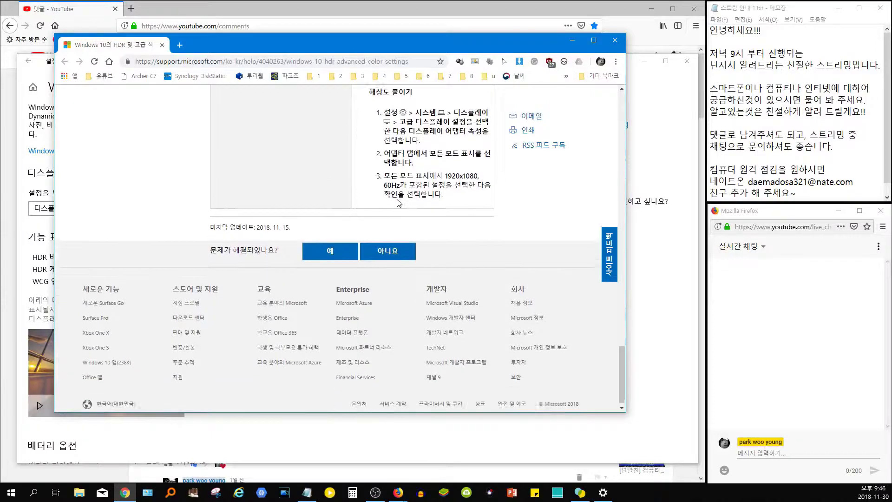
{"action": "scroll", "coordinate": [412, 204], "scroll_direction": "up", "scroll_amount": 10}
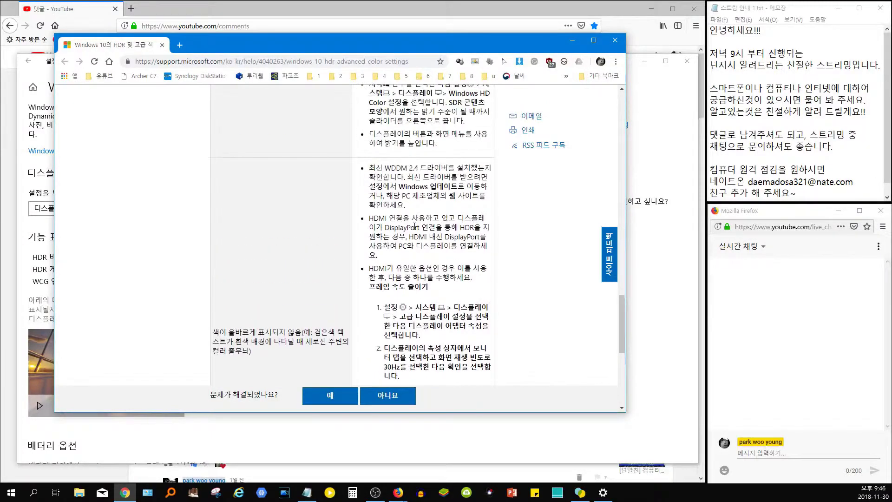
{"action": "scroll", "coordinate": [414, 227], "scroll_direction": "up", "scroll_amount": 10}
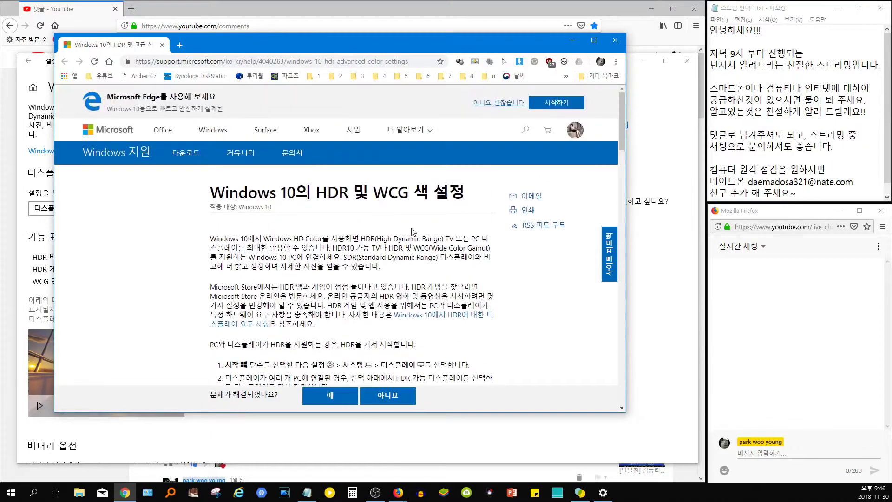
{"action": "left_click", "coordinate": [614, 40]}
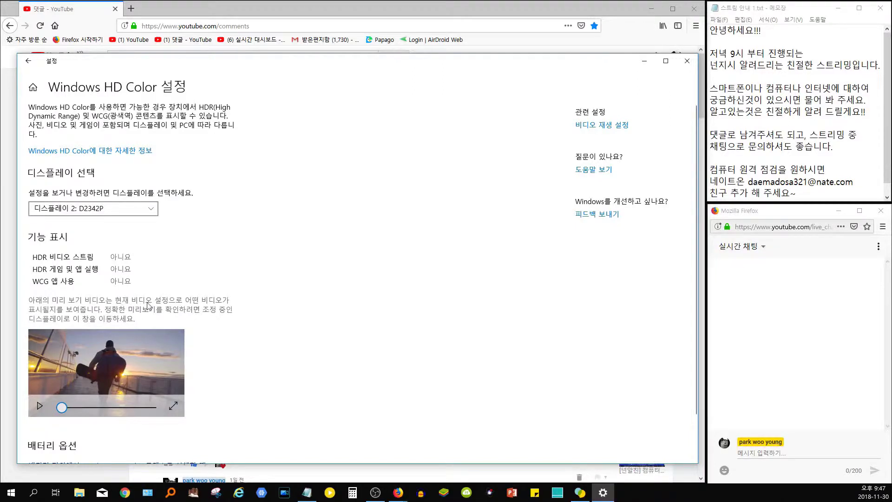
Step: Play and pause the HD Color preview video for display 2
{"action": "scroll", "coordinate": [117, 311], "scroll_direction": "down", "scroll_amount": 1}
{"action": "left_click", "coordinate": [39, 355]}
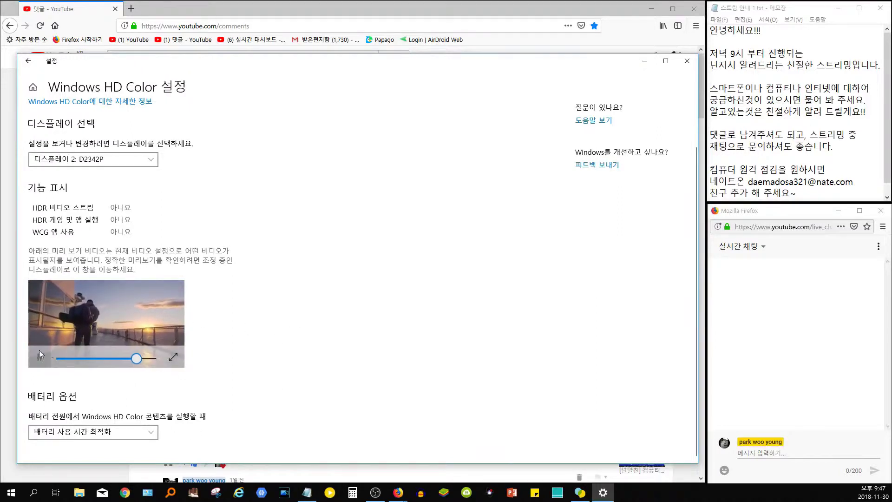
{"action": "left_click", "coordinate": [39, 355]}
{"action": "scroll", "coordinate": [112, 271], "scroll_direction": "up", "scroll_amount": 1}
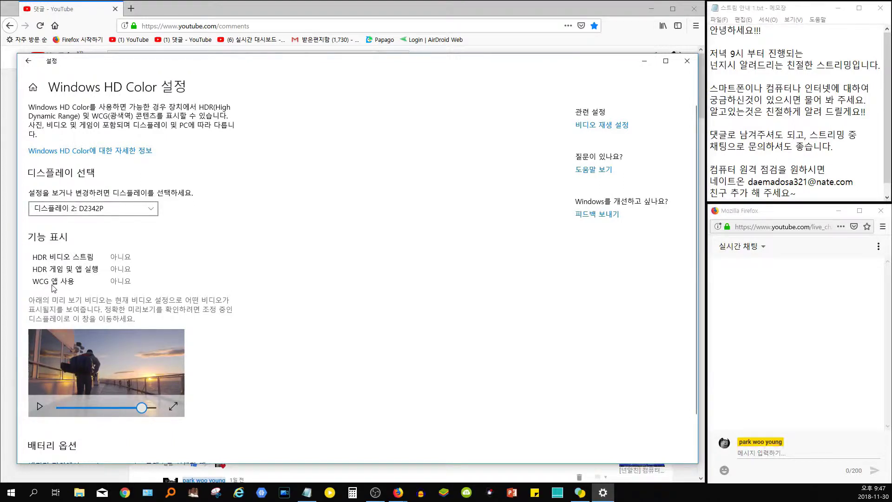
Step: Switch the Windows HD Color settings to display 1 and bring up its HDR video streaming option
{"action": "left_click", "coordinate": [138, 210]}
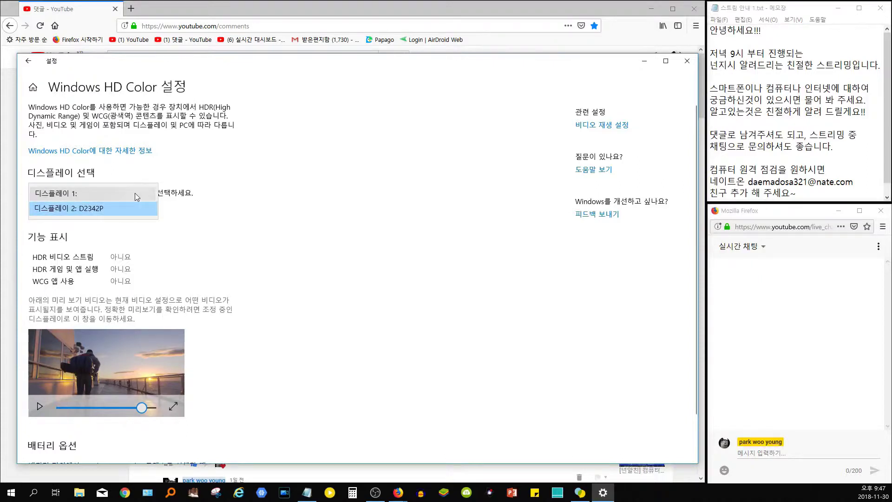
{"action": "left_click", "coordinate": [135, 193]}
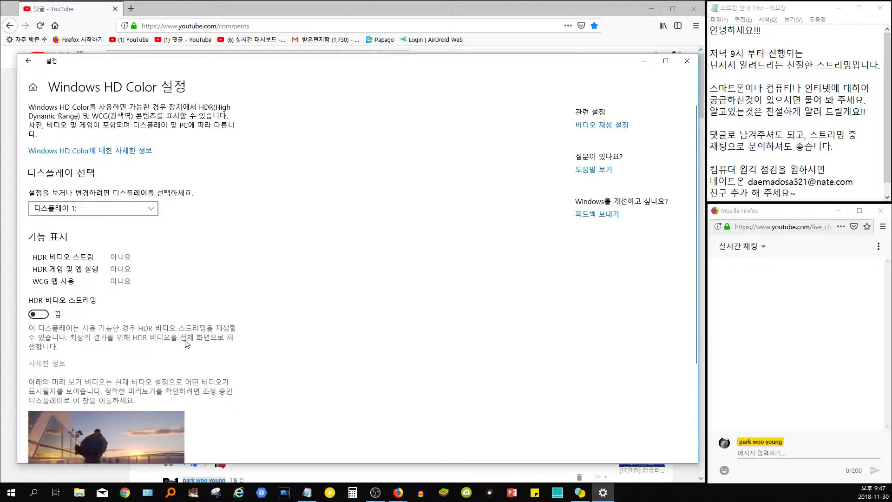
{"action": "scroll", "coordinate": [205, 344], "scroll_direction": "down", "scroll_amount": 2}
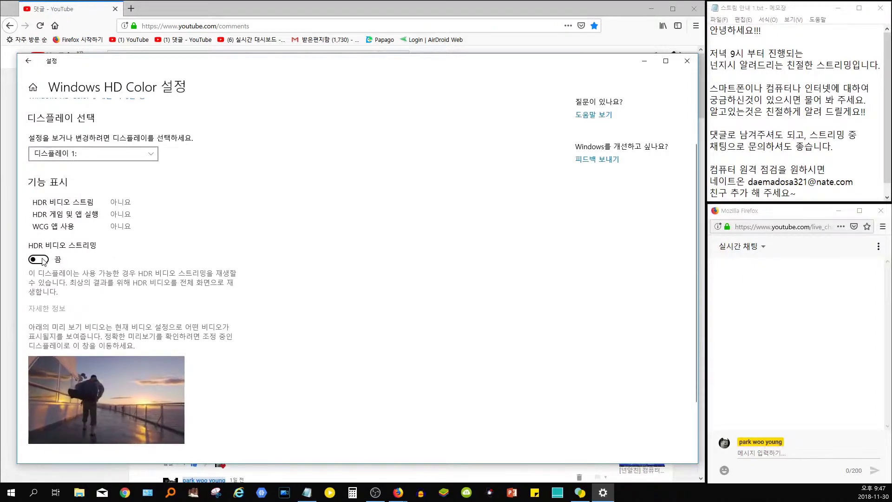
Step: Toggle HDR video streaming on and off for display 1 to compare the preview video, ending with it off
{"action": "left_click", "coordinate": [43, 260]}
{"action": "left_click", "coordinate": [45, 260]}
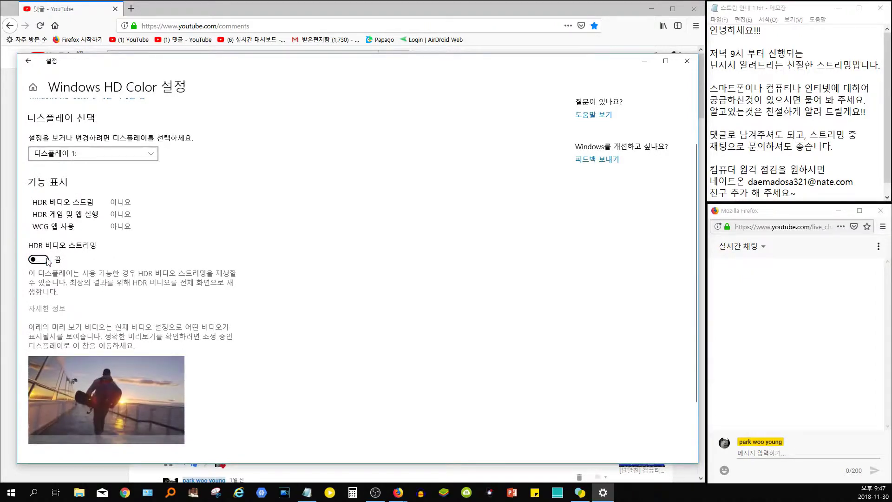
{"action": "left_click", "coordinate": [45, 260]}
{"action": "scroll", "coordinate": [163, 308], "scroll_direction": "down", "scroll_amount": 4}
{"action": "left_click", "coordinate": [45, 150]}
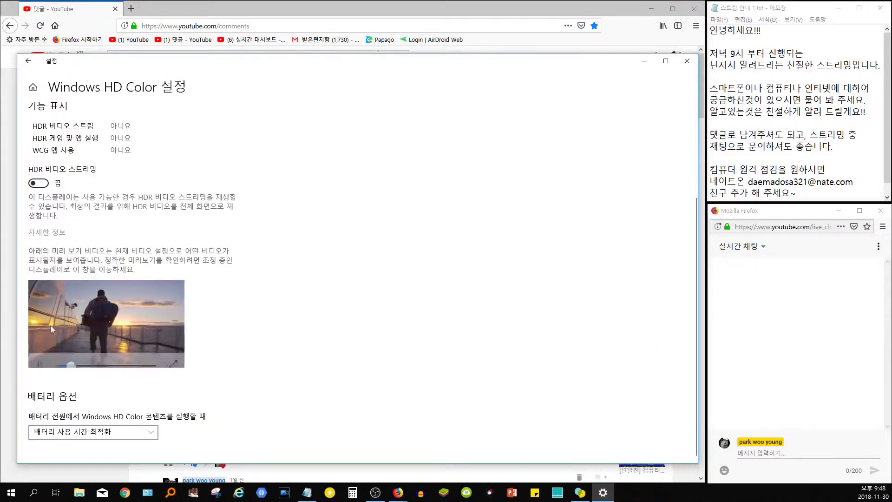
{"action": "left_click", "coordinate": [46, 184]}
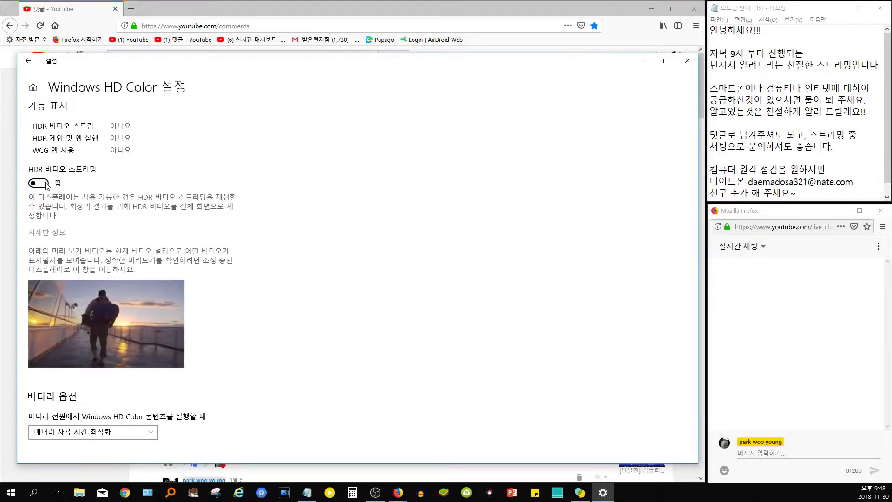
{"action": "left_click", "coordinate": [46, 184]}
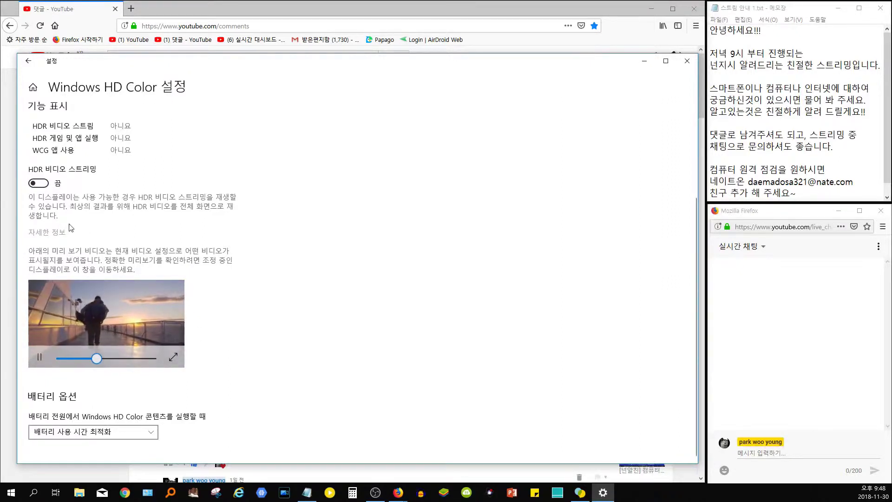
{"action": "left_click", "coordinate": [42, 185]}
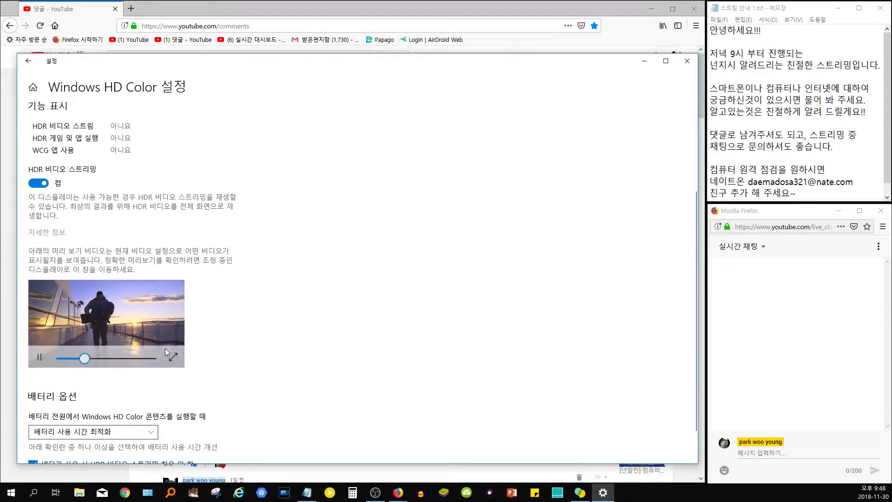
{"action": "scroll", "coordinate": [106, 328], "scroll_direction": "down", "scroll_amount": 1}
{"action": "scroll", "coordinate": [51, 248], "scroll_direction": "up", "scroll_amount": 3}
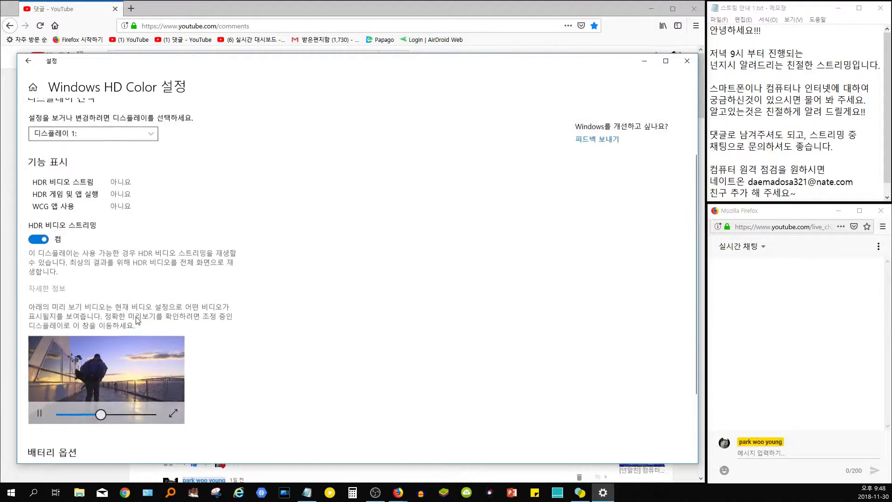
{"action": "left_click", "coordinate": [45, 255]}
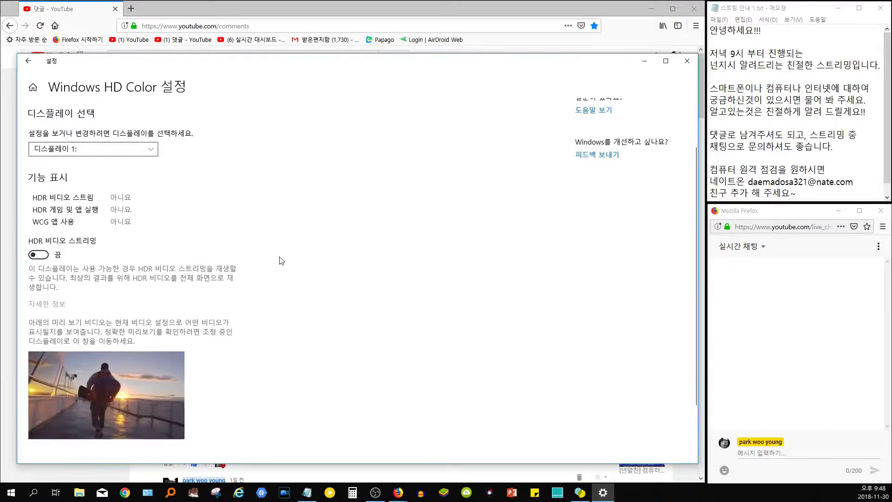
Step: Check the battery optimization choices for running Windows HD Color content on battery, keeping the battery life option
{"action": "scroll", "coordinate": [280, 259], "scroll_direction": "up", "scroll_amount": 2}
{"action": "scroll", "coordinate": [281, 263], "scroll_direction": "down", "scroll_amount": 3}
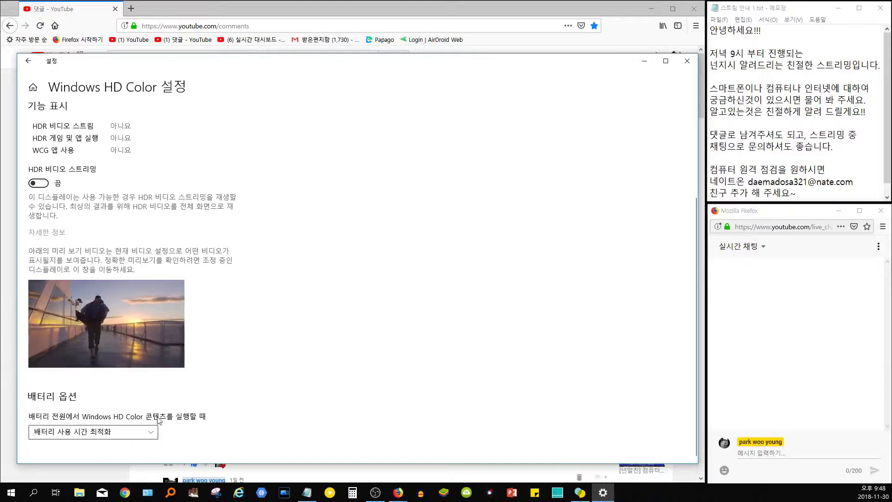
{"action": "left_click", "coordinate": [151, 432]}
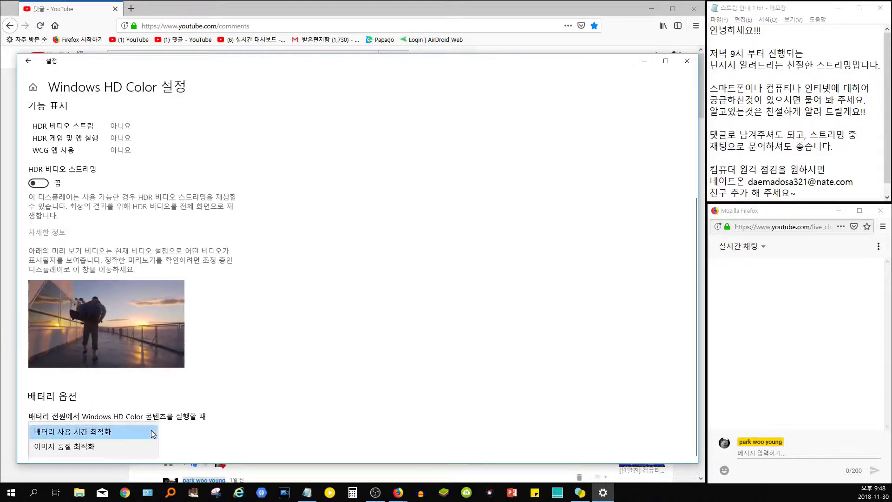
{"action": "left_click", "coordinate": [300, 363]}
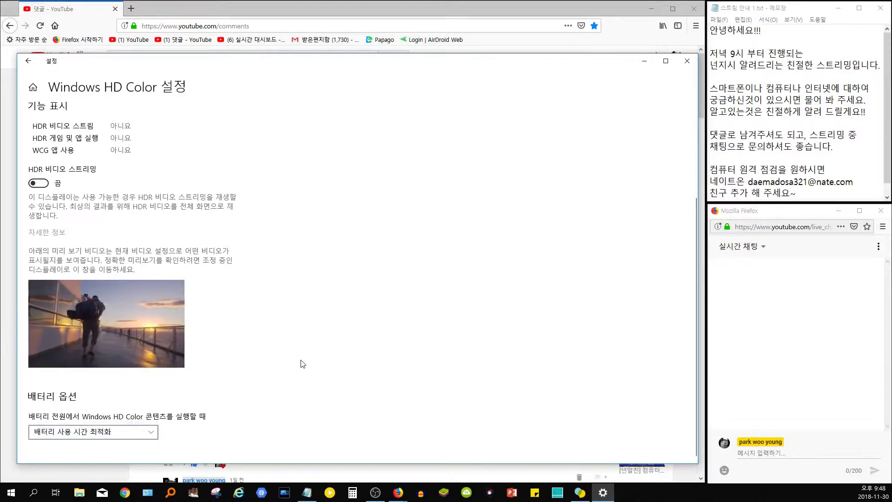
Step: Review the Windows HD Color options for display 1 once more and return to the Display settings page
{"action": "scroll", "coordinate": [303, 365], "scroll_direction": "up", "scroll_amount": 4}
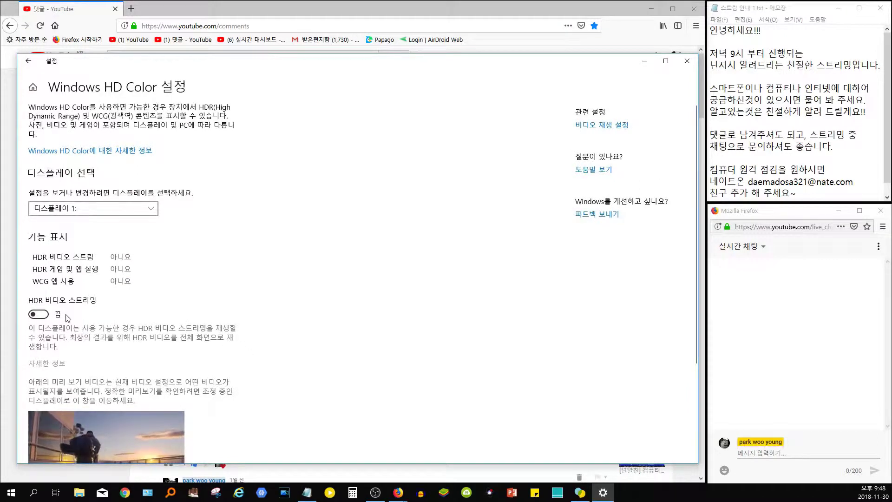
{"action": "scroll", "coordinate": [276, 289], "scroll_direction": "down", "scroll_amount": 3}
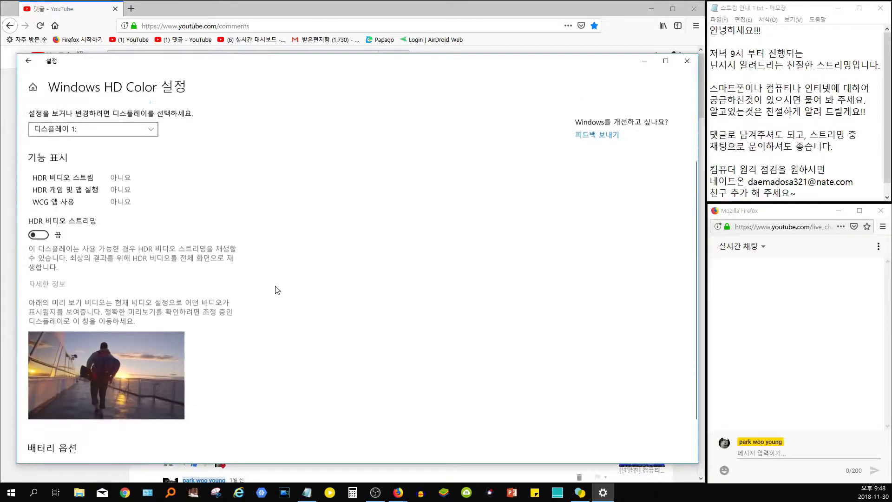
{"action": "scroll", "coordinate": [277, 288], "scroll_direction": "up", "scroll_amount": 3}
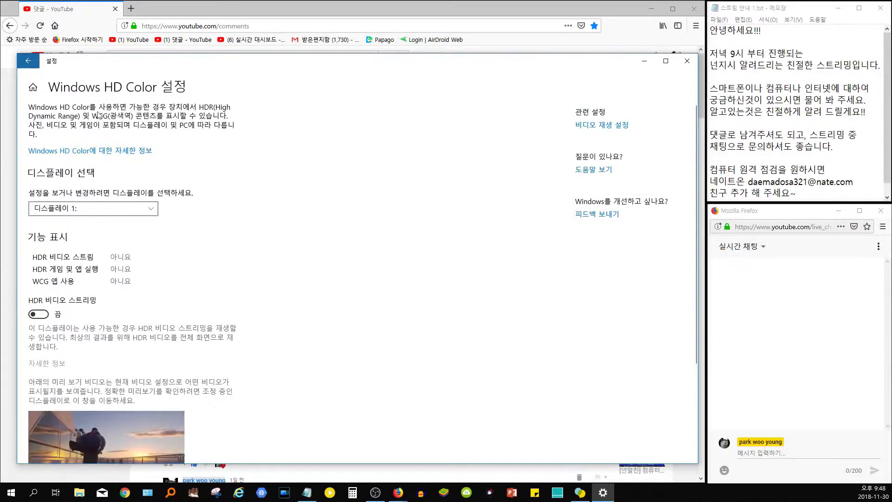
{"action": "key", "text": "alt+Left"}
Step: Check the scaling choices for text, apps and other items in the scale and layout section, keeping 100%
{"action": "scroll", "coordinate": [278, 246], "scroll_direction": "down", "scroll_amount": 3}
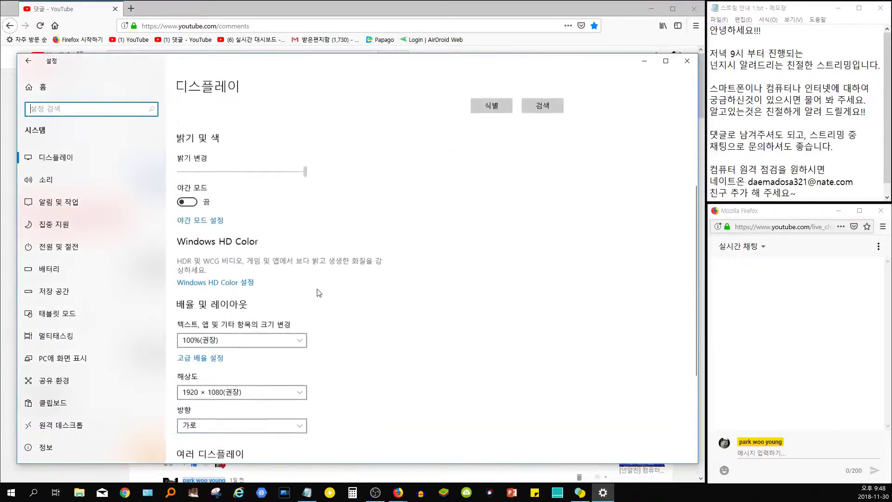
{"action": "scroll", "coordinate": [384, 269], "scroll_direction": "down", "scroll_amount": 3}
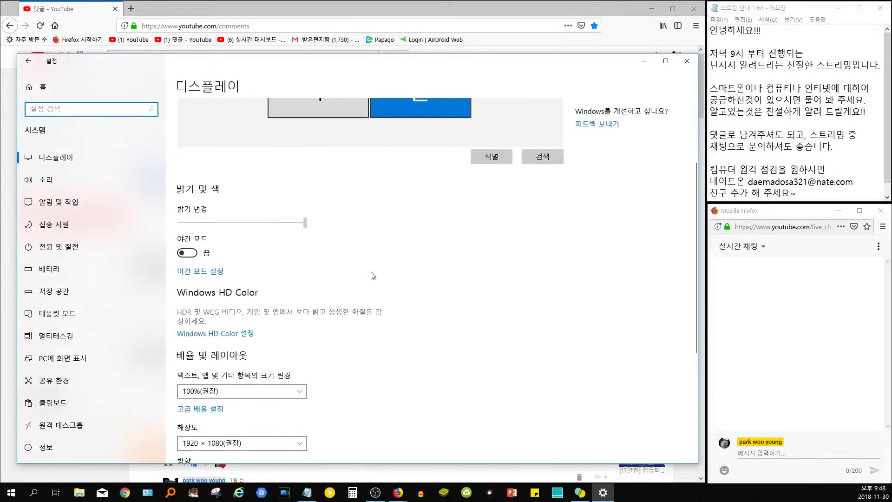
{"action": "scroll", "coordinate": [249, 308], "scroll_direction": "down", "scroll_amount": 2}
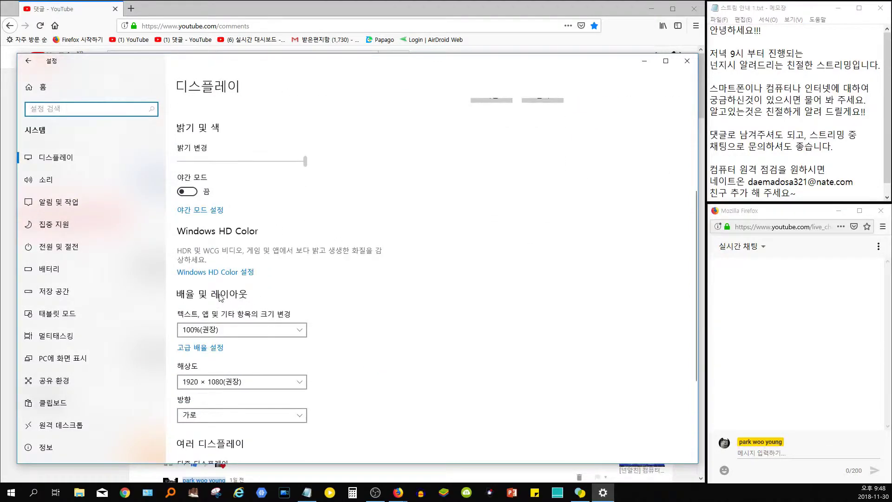
{"action": "scroll", "coordinate": [304, 303], "scroll_direction": "down", "scroll_amount": 4}
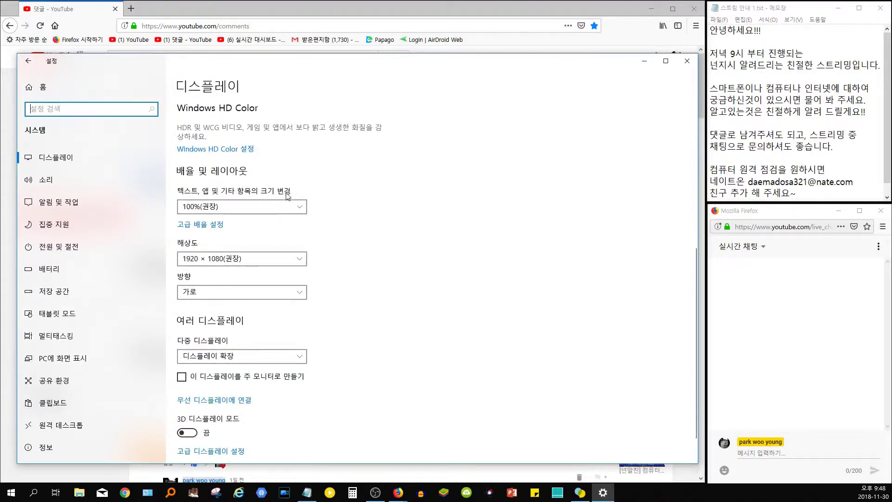
{"action": "left_click", "coordinate": [293, 211]}
{"action": "left_click", "coordinate": [317, 214]}
{"action": "scroll", "coordinate": [371, 238], "scroll_direction": "up", "scroll_amount": 4}
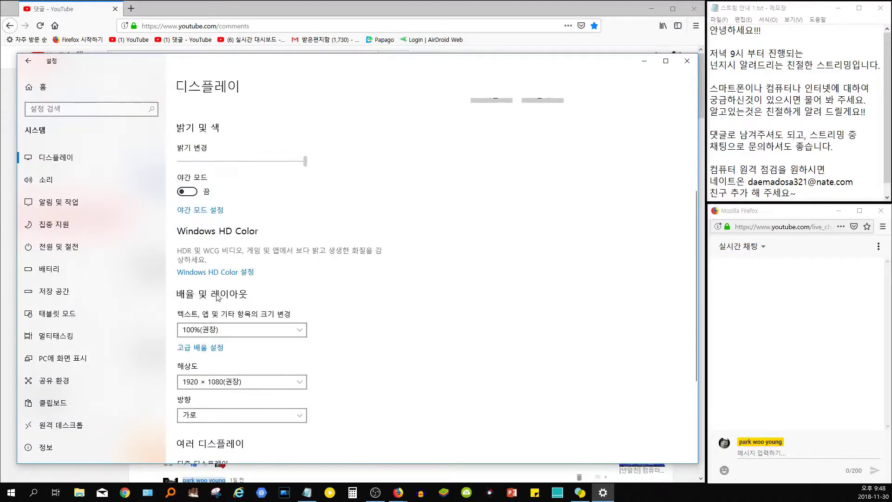
{"action": "scroll", "coordinate": [243, 294], "scroll_direction": "down", "scroll_amount": 2}
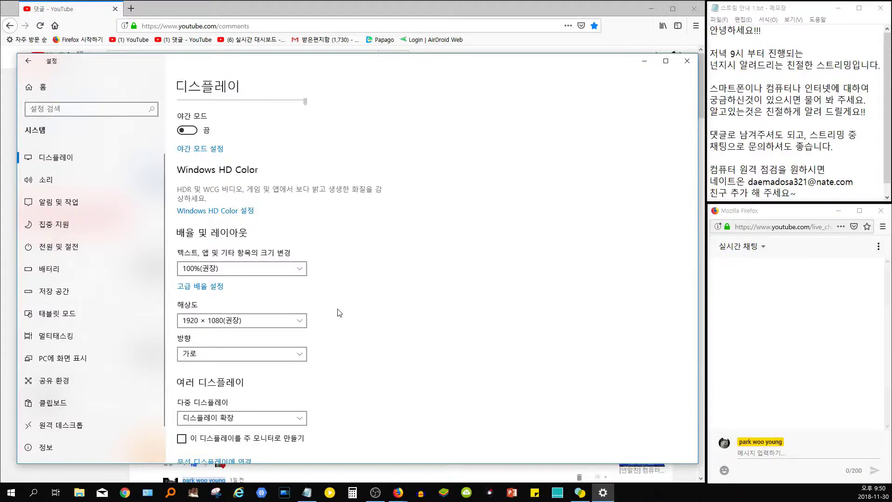
{"action": "left_click", "coordinate": [294, 269]}
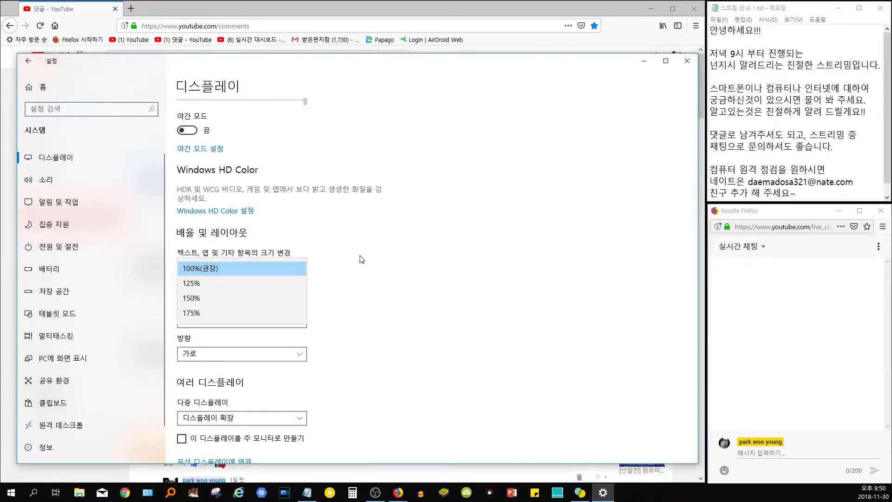
{"action": "left_click", "coordinate": [398, 259]}
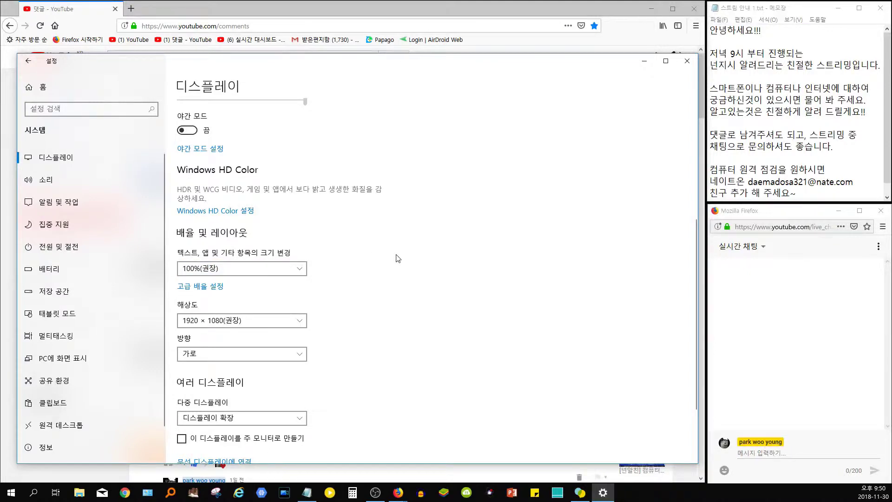
{"action": "left_click", "coordinate": [293, 270]}
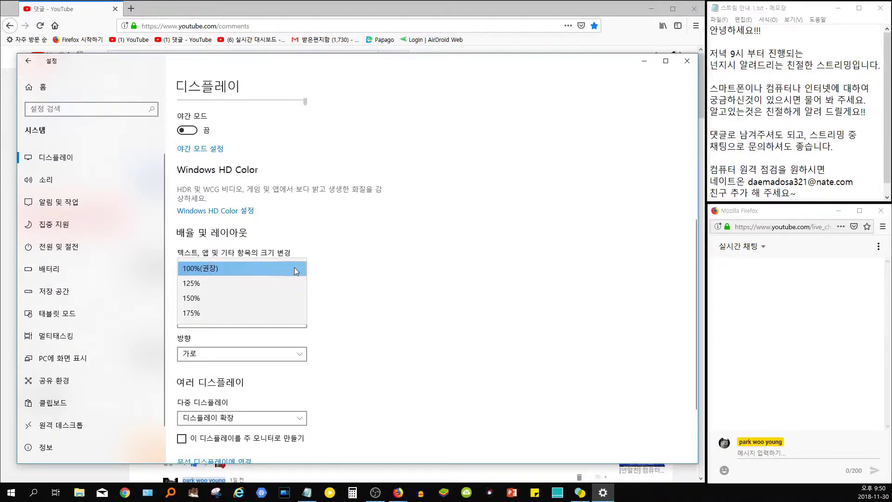
{"action": "left_click", "coordinate": [345, 260]}
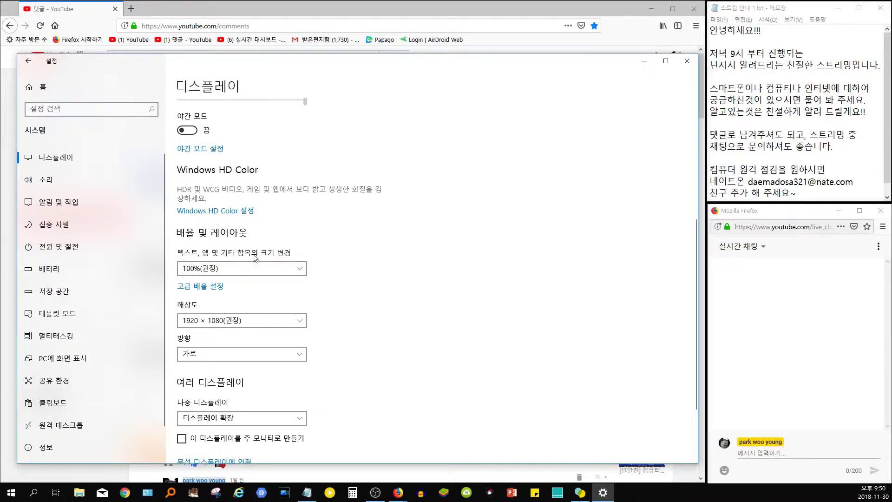
Step: View the advanced scaling settings, including the blurry-app fix and custom scaling, and return to the Display page
{"action": "scroll", "coordinate": [380, 246], "scroll_direction": "down", "scroll_amount": 5}
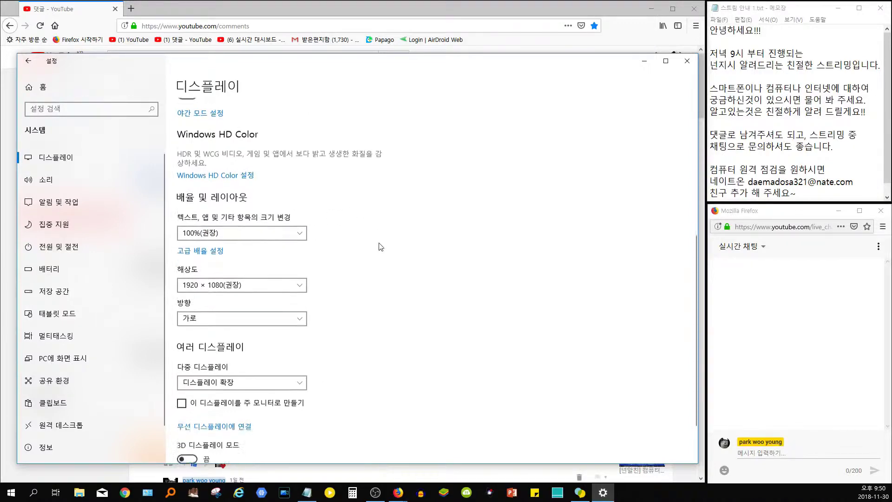
{"action": "left_click", "coordinate": [216, 185]}
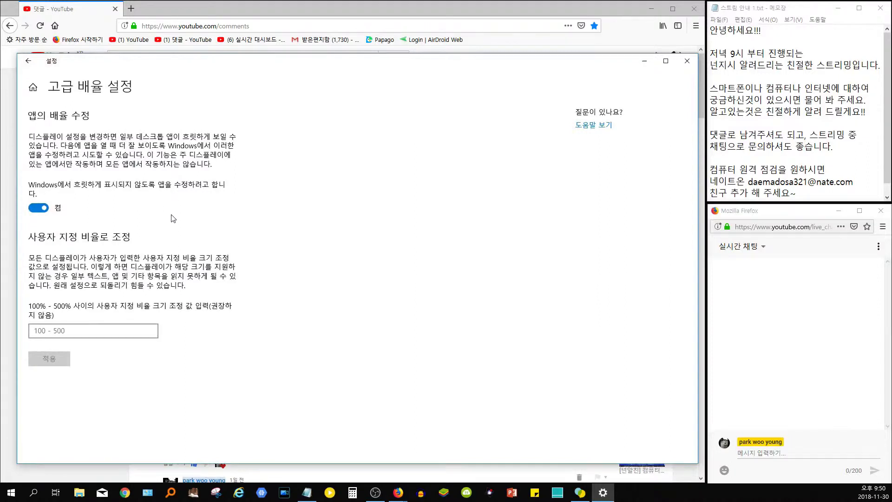
{"action": "left_click", "coordinate": [39, 65]}
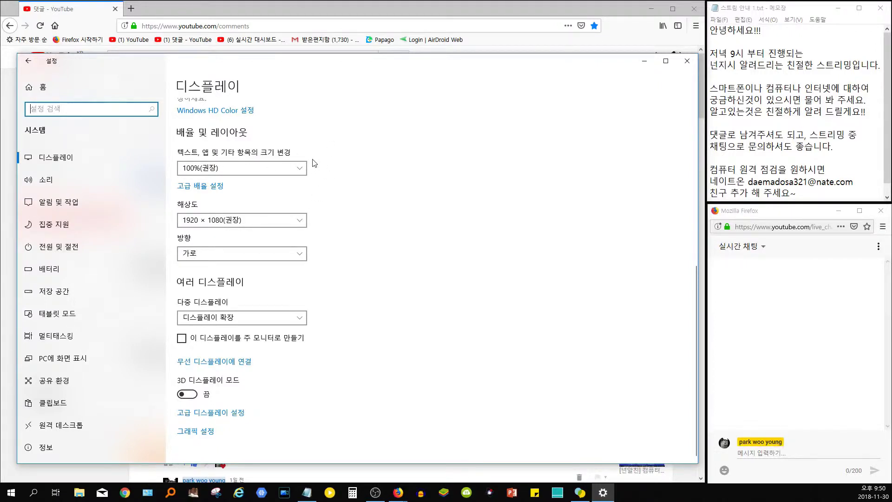
Step: Look through the full list of available screen resolutions, keeping 1920 × 1080
{"action": "left_click", "coordinate": [302, 223]}
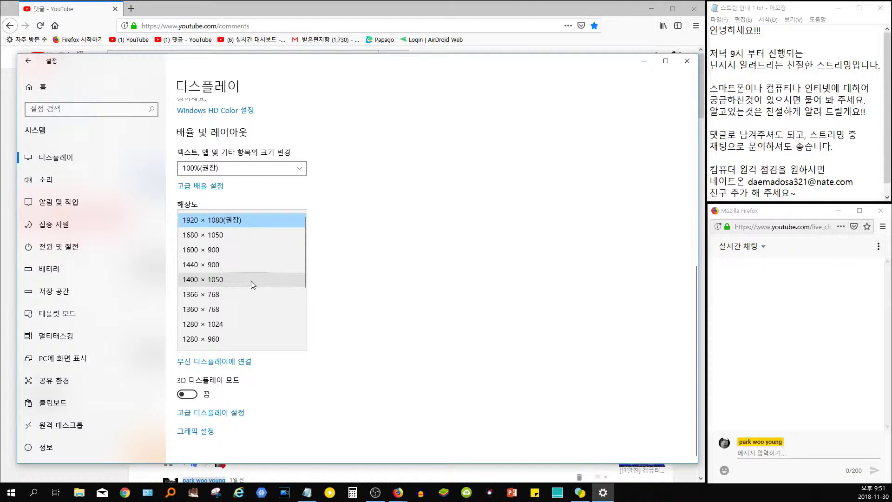
{"action": "scroll", "coordinate": [251, 280], "scroll_direction": "down", "scroll_amount": 2}
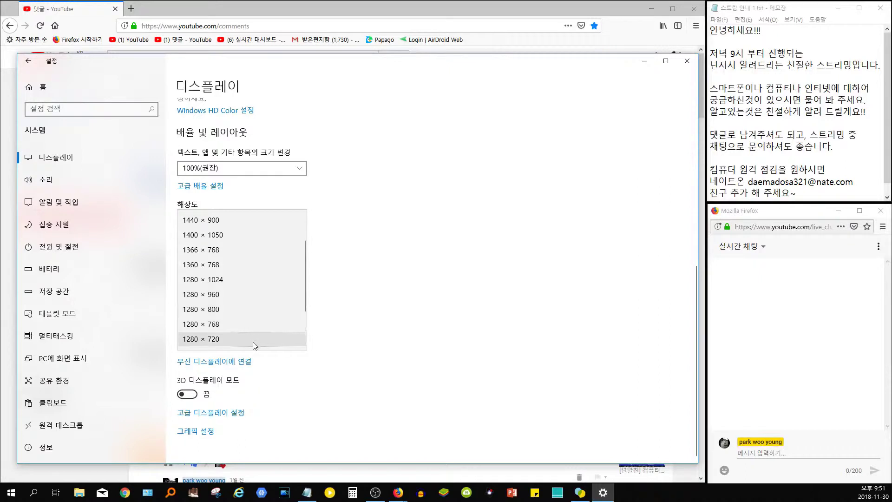
{"action": "scroll", "coordinate": [253, 341], "scroll_direction": "down", "scroll_amount": 1}
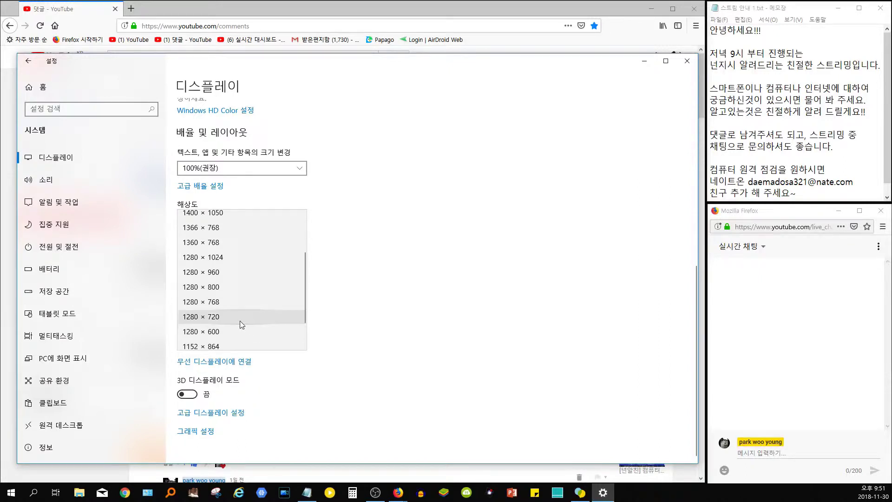
{"action": "scroll", "coordinate": [255, 318], "scroll_direction": "down", "scroll_amount": 1}
{"action": "scroll", "coordinate": [256, 314], "scroll_direction": "up", "scroll_amount": 5}
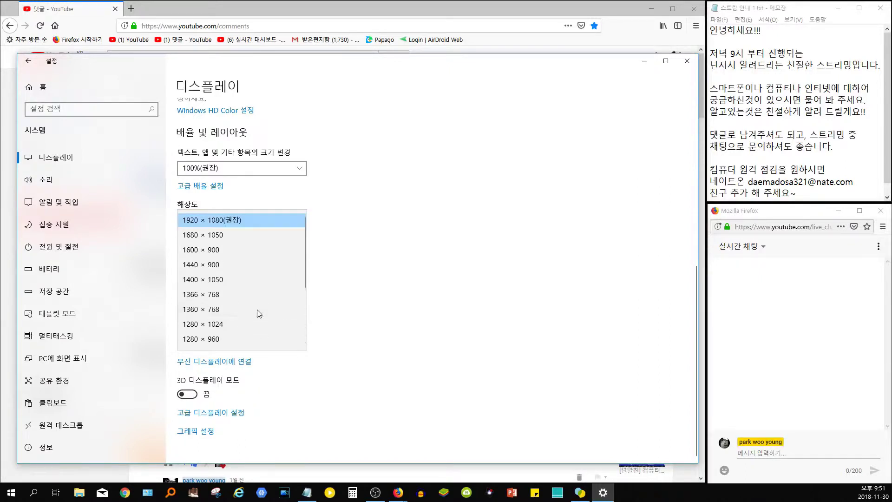
{"action": "left_click", "coordinate": [414, 277]}
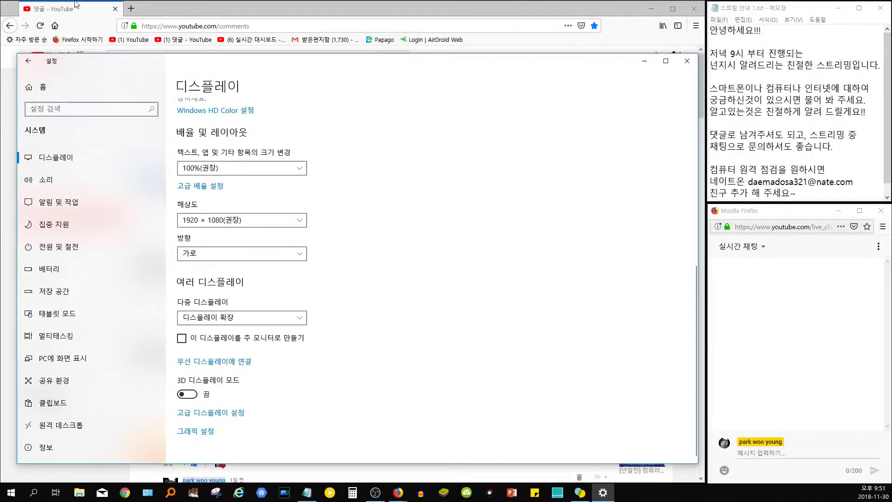
Step: Recheck the higher screen resolutions and view the orientation choices, keeping 1920 × 1080 and landscape (가로)
{"action": "left_click", "coordinate": [293, 221]}
{"action": "left_click", "coordinate": [333, 220]}
{"action": "left_click", "coordinate": [295, 220]}
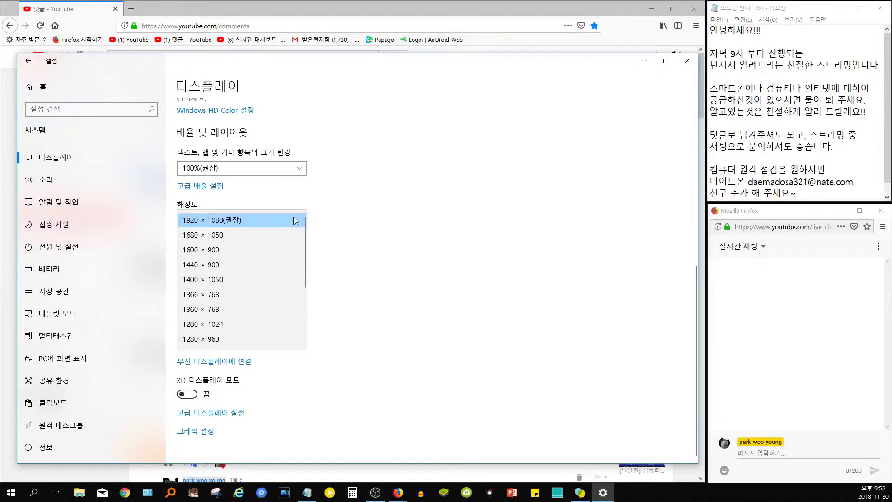
{"action": "left_click", "coordinate": [365, 226]}
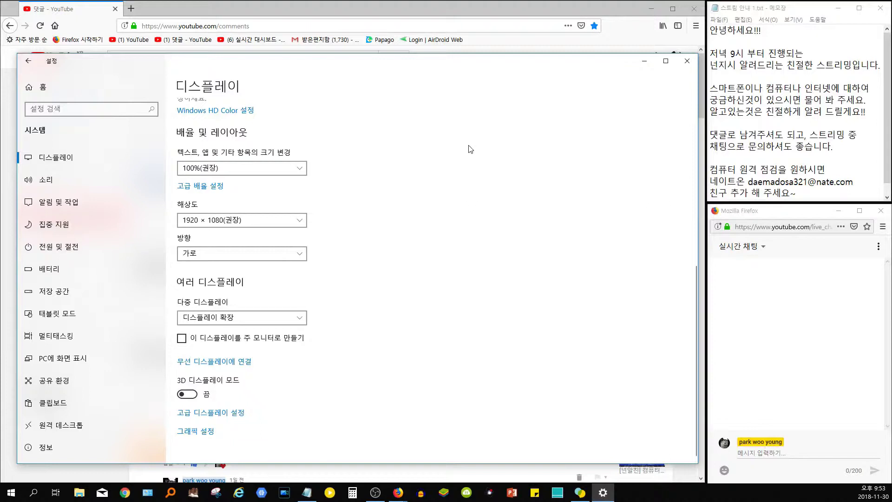
{"action": "left_click", "coordinate": [300, 224]}
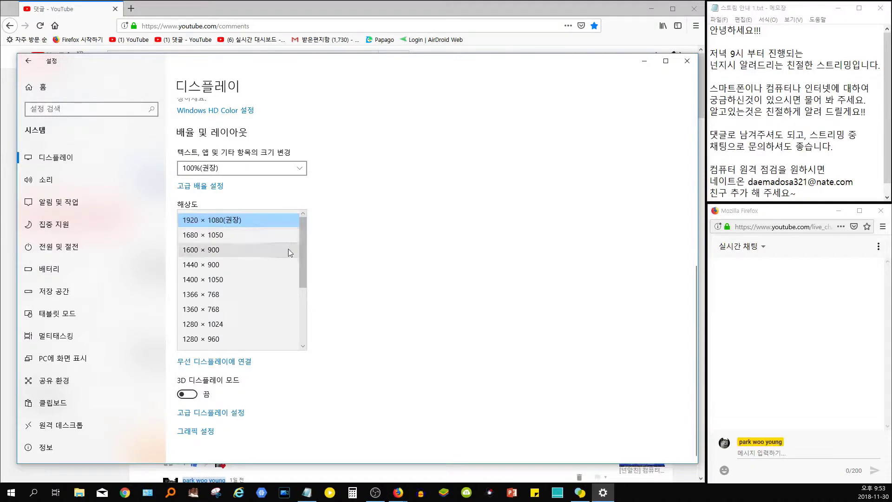
{"action": "left_click", "coordinate": [372, 235]}
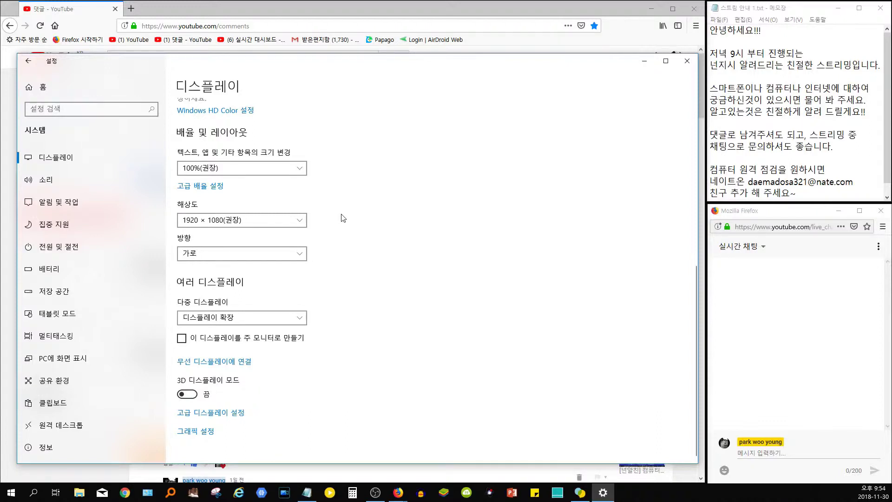
{"action": "left_click", "coordinate": [282, 257]}
{"action": "left_click", "coordinate": [409, 246]}
Step: Select display 1 in the monitor arrangement, switch back to display 2, and look over its settings
{"action": "scroll", "coordinate": [409, 246], "scroll_direction": "up", "scroll_amount": 6}
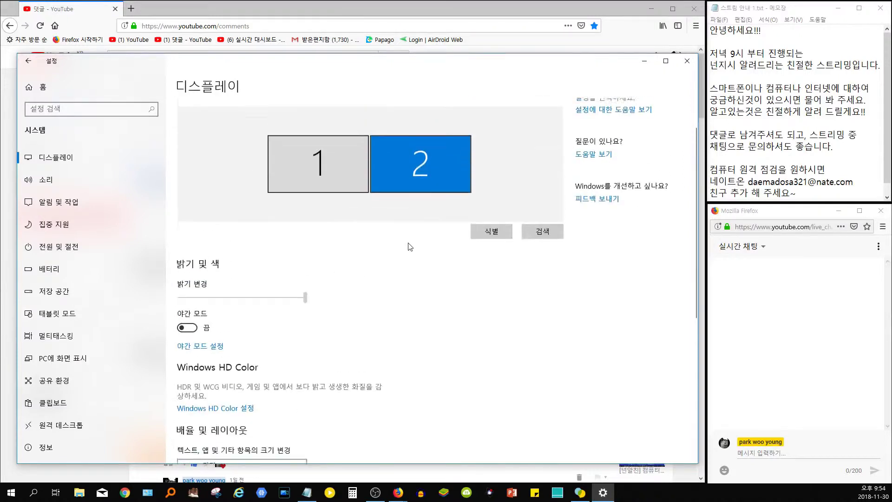
{"action": "left_click", "coordinate": [353, 174]}
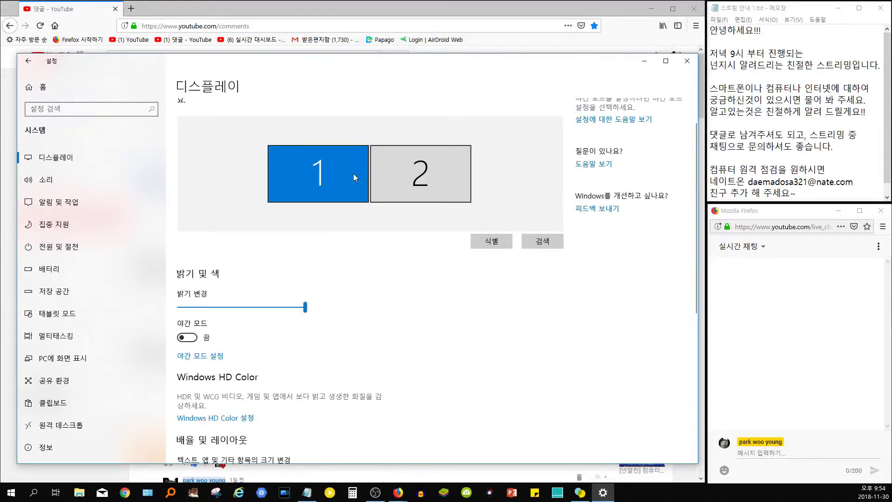
{"action": "left_click", "coordinate": [391, 176]}
{"action": "scroll", "coordinate": [381, 270], "scroll_direction": "down", "scroll_amount": 3}
{"action": "scroll", "coordinate": [384, 278], "scroll_direction": "up", "scroll_amount": 3}
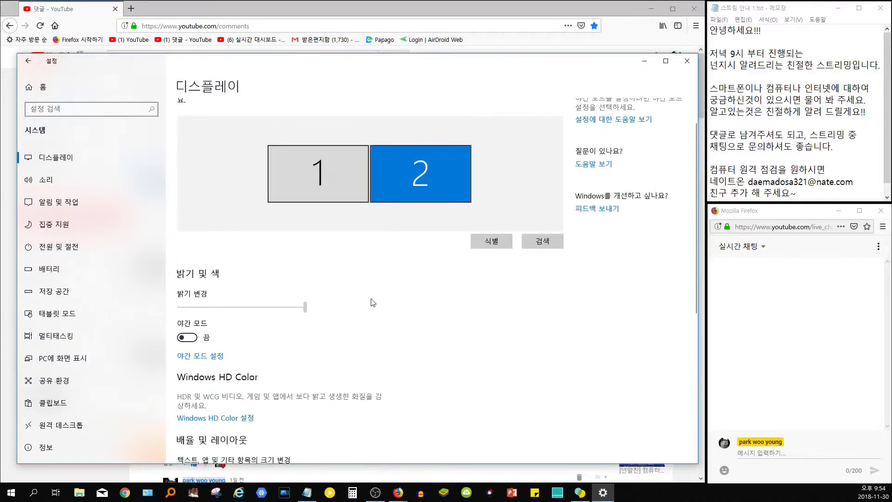
{"action": "scroll", "coordinate": [388, 297], "scroll_direction": "down", "scroll_amount": 3}
{"action": "scroll", "coordinate": [390, 307], "scroll_direction": "up", "scroll_amount": 4}
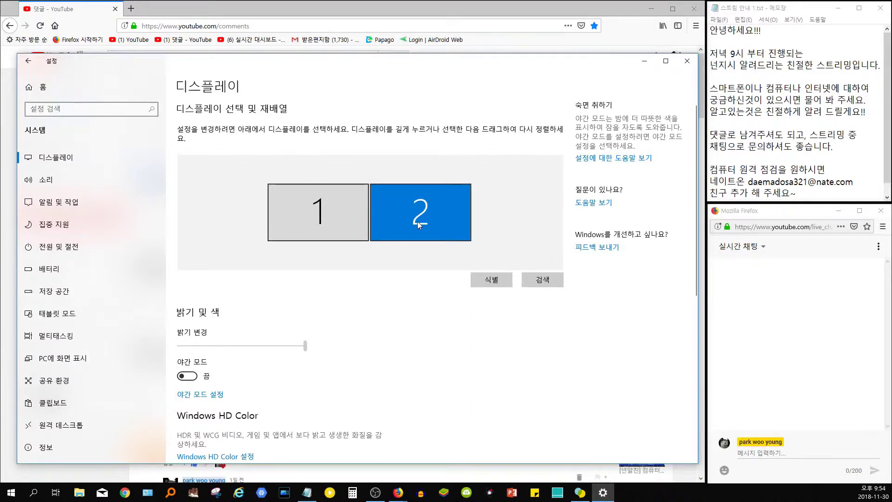
Step: Switch to Firefox, search the web for "모니터 스위블" in a new tab, and view the 3sun article's tilt, pivot and swivel illustrations
{"action": "left_click", "coordinate": [133, 8]}
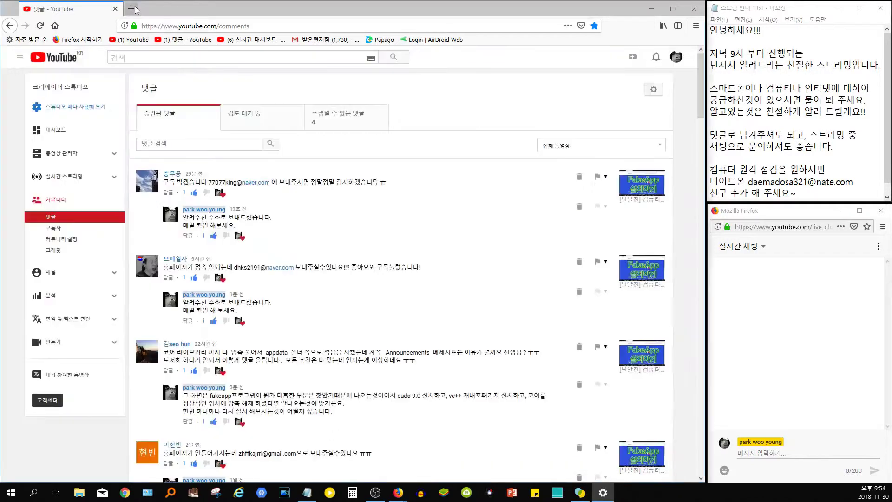
{"action": "left_click", "coordinate": [233, 90]}
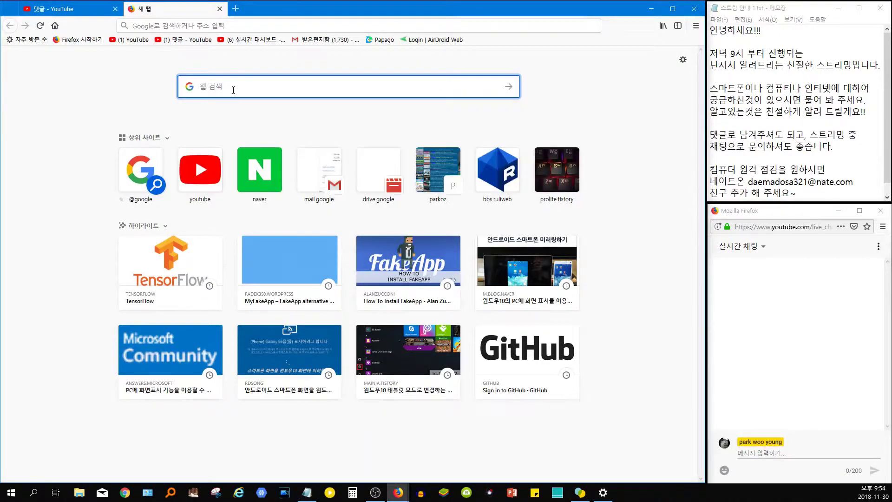
{"action": "type", "text": "모니터 스위블"}
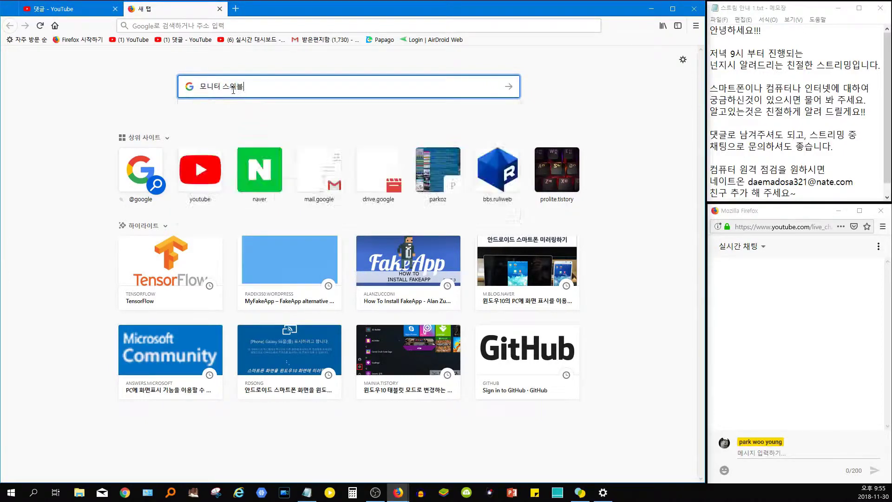
{"action": "key", "text": "Return"}
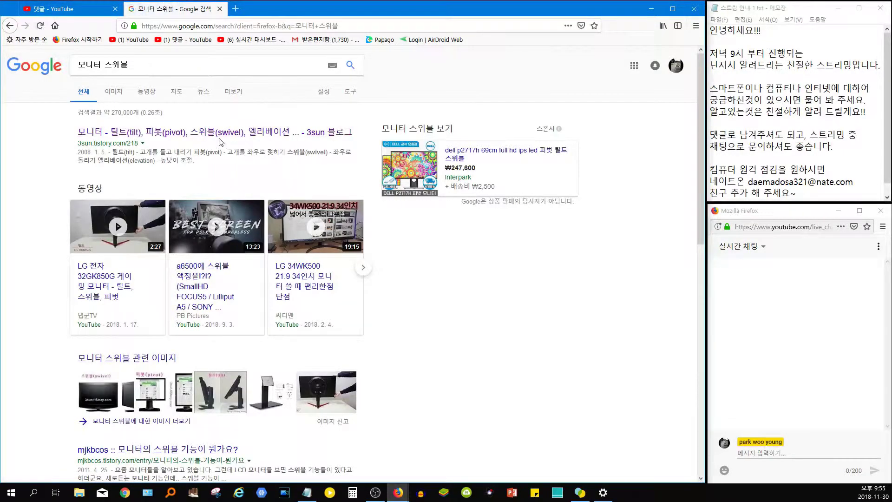
{"action": "left_click", "coordinate": [212, 135]}
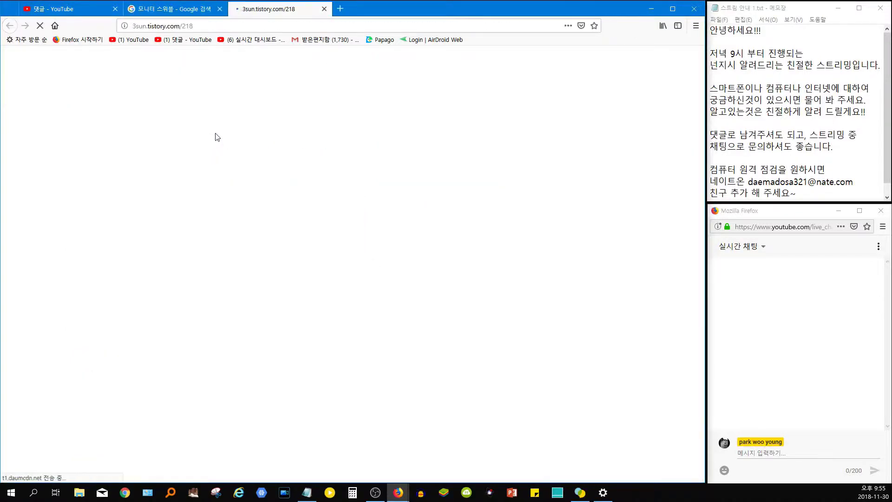
{"action": "scroll", "coordinate": [292, 211], "scroll_direction": "down", "scroll_amount": 3}
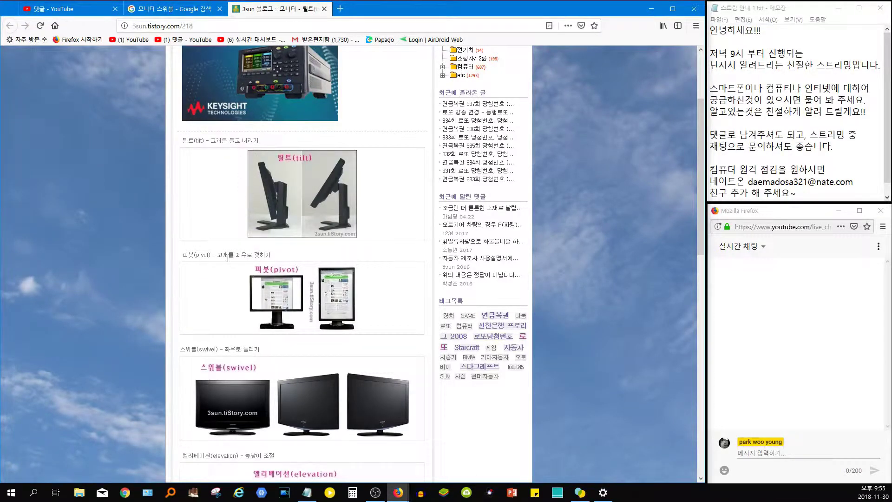
Step: Highlight the pivot description in the 3sun article and look through its pivot, swivel and elevation illustrations
{"action": "left_click_drag", "start_coordinate": [222, 254], "coordinate": [269, 265]}
{"action": "scroll", "coordinate": [328, 300], "scroll_direction": "down", "scroll_amount": 3}
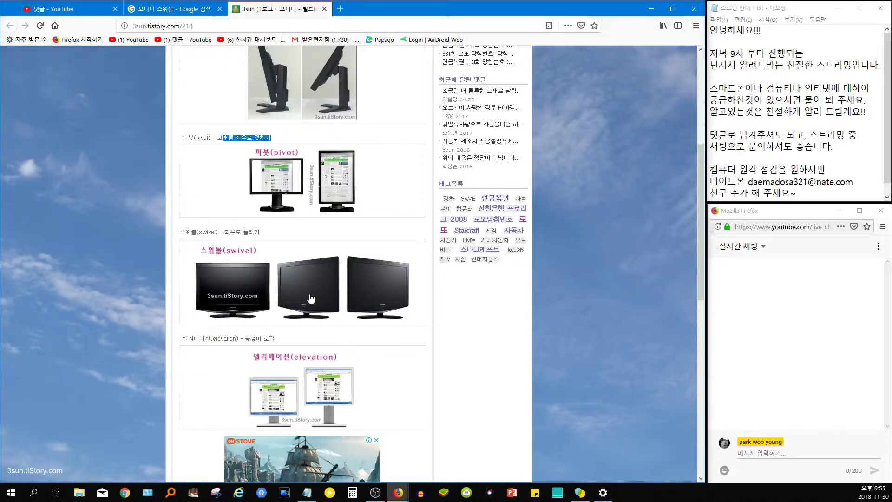
{"action": "scroll", "coordinate": [308, 299], "scroll_direction": "down", "scroll_amount": 2}
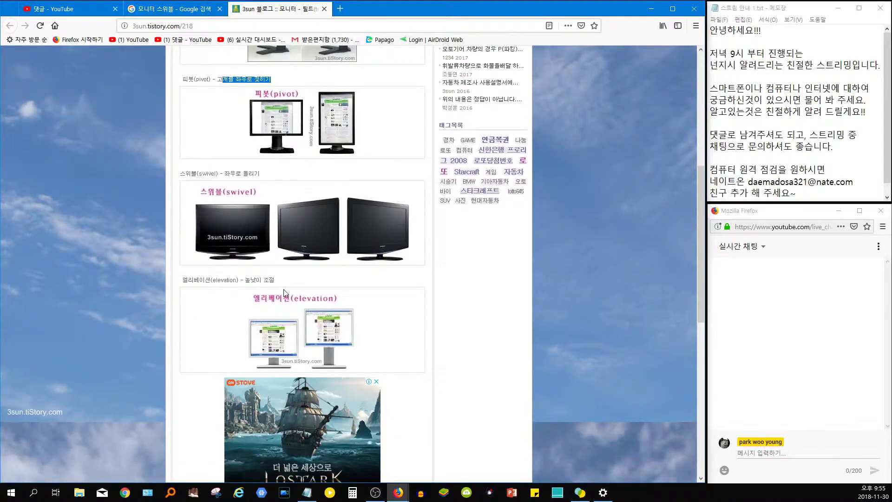
{"action": "scroll", "coordinate": [284, 289], "scroll_direction": "down", "scroll_amount": 2}
{"action": "scroll", "coordinate": [282, 279], "scroll_direction": "up", "scroll_amount": 8}
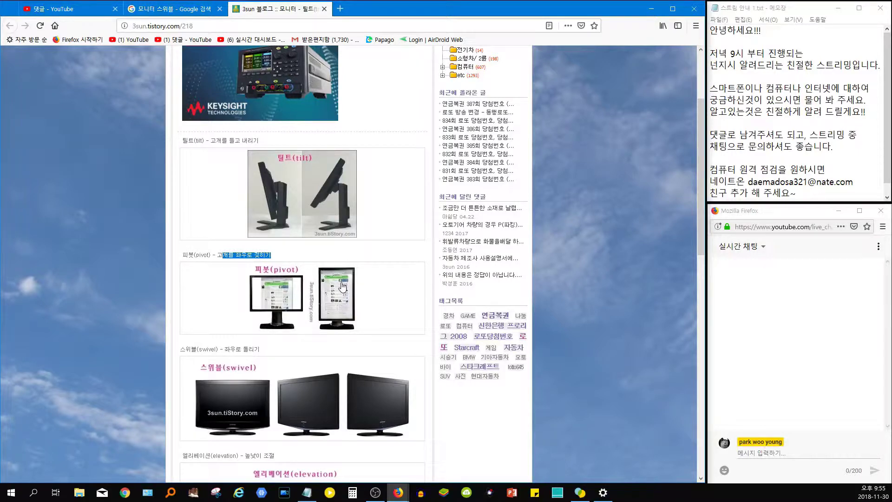
Step: Open Naver in a new tab and look through the length of its front page as an example of vertical content
{"action": "key", "text": "ctrl+t"}
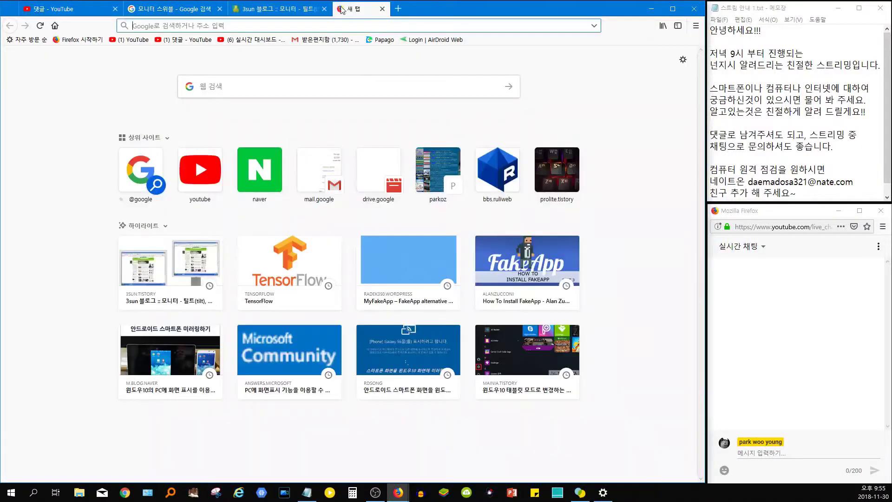
{"action": "left_click", "coordinate": [255, 169]}
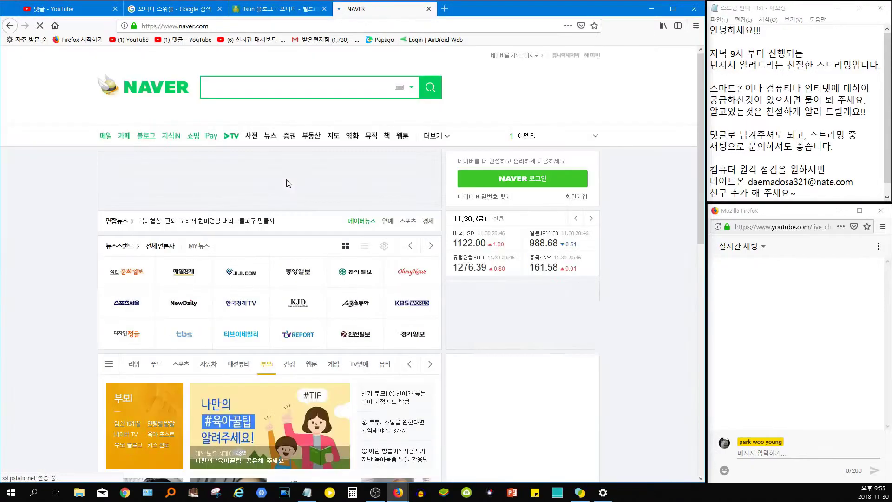
{"action": "scroll", "coordinate": [466, 247], "scroll_direction": "down", "scroll_amount": 6}
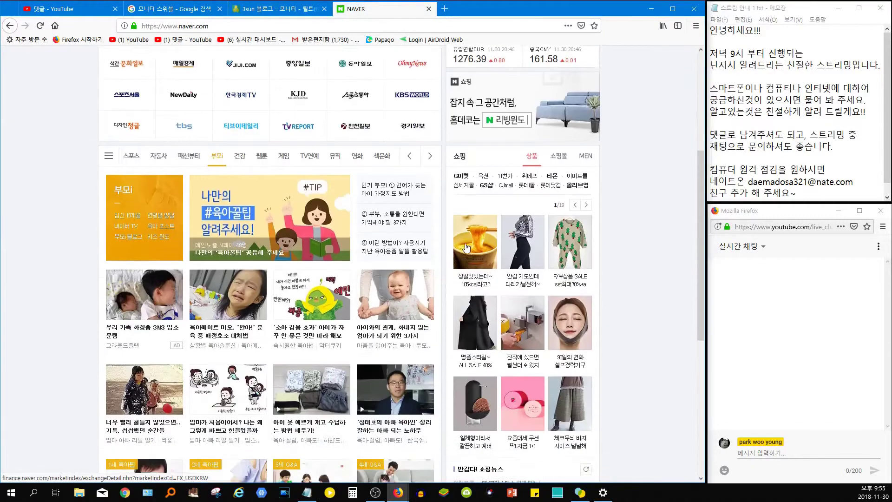
{"action": "scroll", "coordinate": [466, 248], "scroll_direction": "down", "scroll_amount": 4}
{"action": "scroll", "coordinate": [479, 319], "scroll_direction": "up", "scroll_amount": 10}
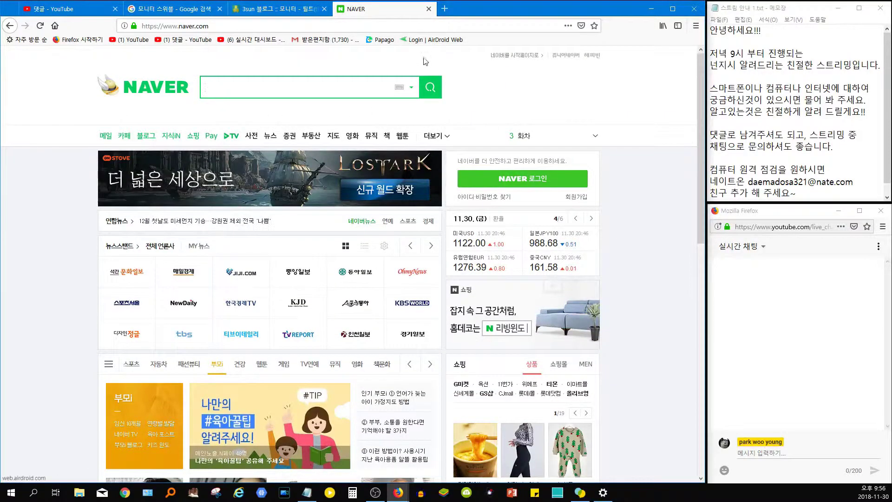
{"action": "scroll", "coordinate": [368, 138], "scroll_direction": "down", "scroll_amount": 4}
{"action": "scroll", "coordinate": [369, 139], "scroll_direction": "up", "scroll_amount": 4}
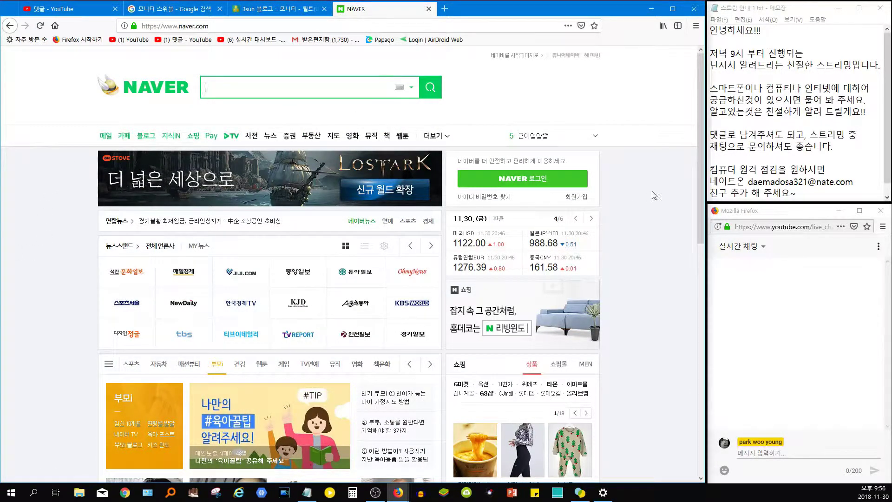
{"action": "scroll", "coordinate": [659, 225], "scroll_direction": "down", "scroll_amount": 7}
{"action": "scroll", "coordinate": [663, 231], "scroll_direction": "up", "scroll_amount": 7}
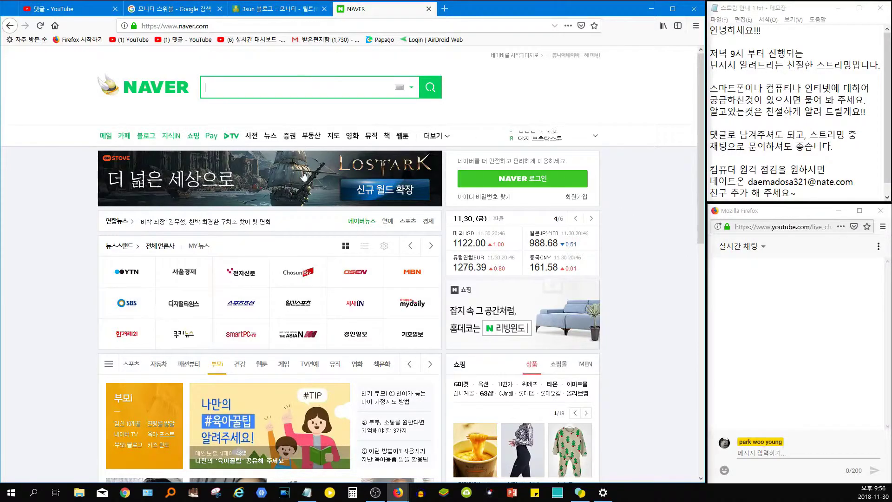
{"action": "scroll", "coordinate": [292, 245], "scroll_direction": "down", "scroll_amount": 9}
{"action": "scroll", "coordinate": [292, 245], "scroll_direction": "up", "scroll_amount": 9}
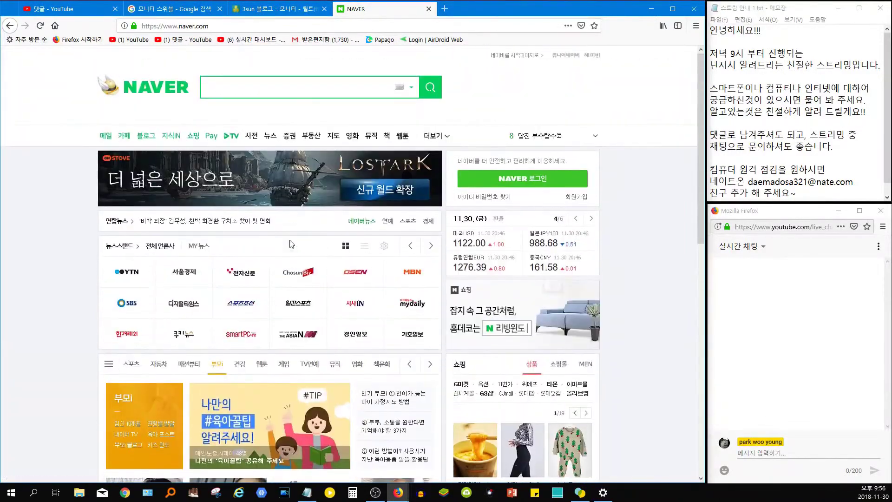
Step: Return to the 3sun article and review the tilt, pivot, swivel and elevation illustrations again
{"action": "left_click", "coordinate": [178, 6]}
{"action": "key", "text": "ctrl+Tab"}
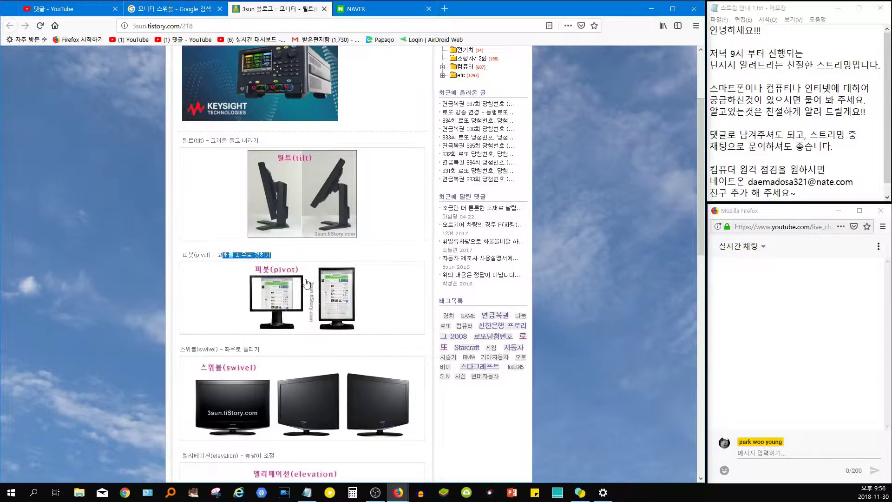
{"action": "scroll", "coordinate": [324, 321], "scroll_direction": "down", "scroll_amount": 1}
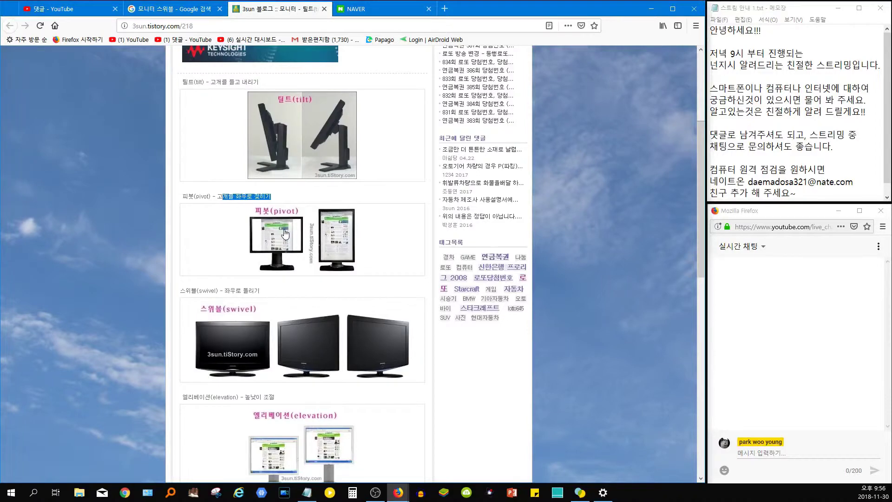
{"action": "scroll", "coordinate": [285, 235], "scroll_direction": "down", "scroll_amount": 2}
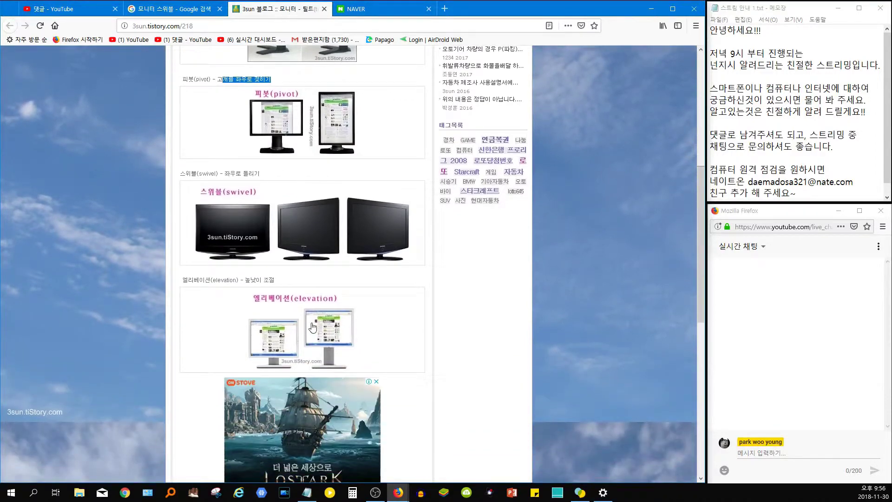
{"action": "scroll", "coordinate": [313, 327], "scroll_direction": "up", "scroll_amount": 1}
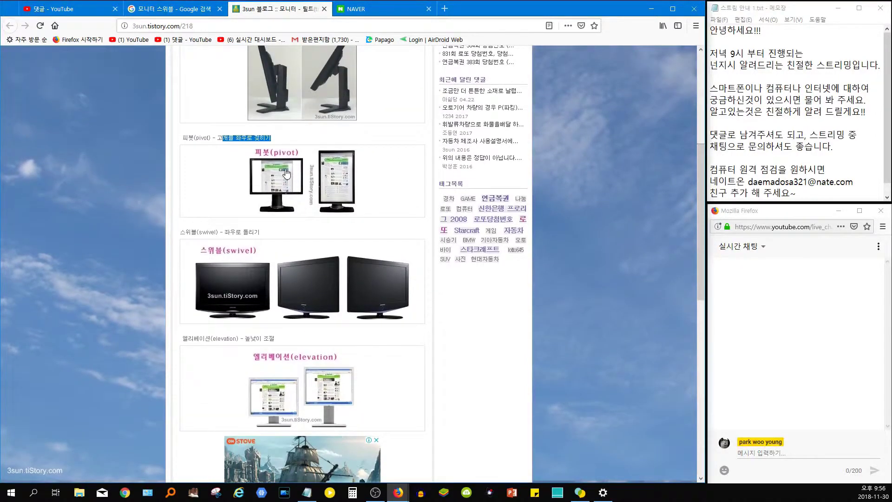
{"action": "scroll", "coordinate": [298, 374], "scroll_direction": "down", "scroll_amount": 1}
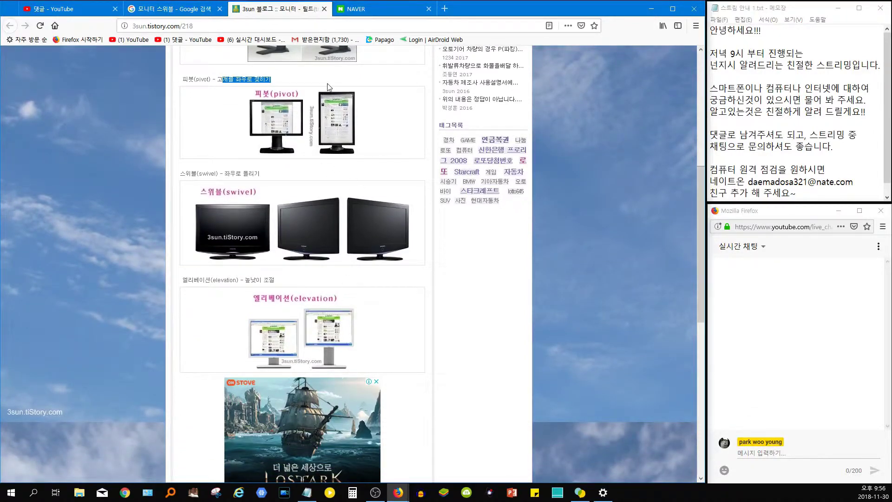
{"action": "scroll", "coordinate": [351, 135], "scroll_direction": "up", "scroll_amount": 1}
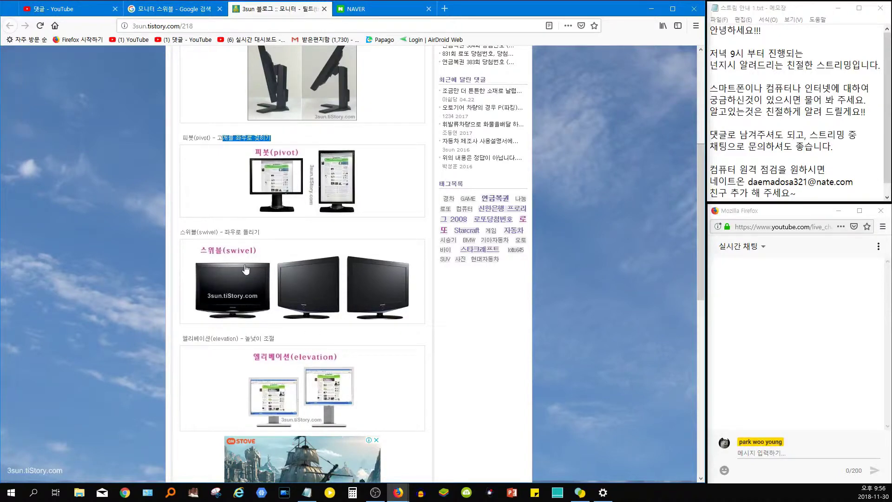
{"action": "scroll", "coordinate": [323, 260], "scroll_direction": "up", "scroll_amount": 4}
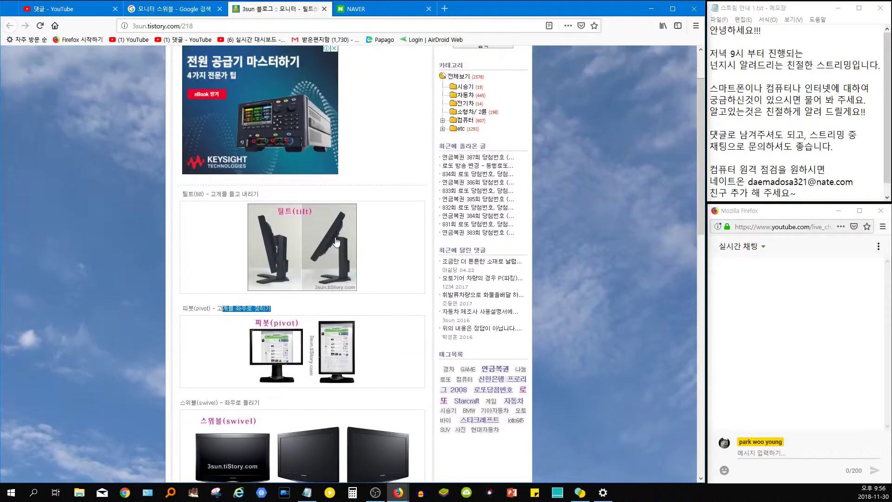
{"action": "scroll", "coordinate": [336, 242], "scroll_direction": "up", "scroll_amount": 2}
Step: Close the Google search, 3sun article and Naver tabs, and switch to the Windows display settings
{"action": "left_click", "coordinate": [190, 9]}
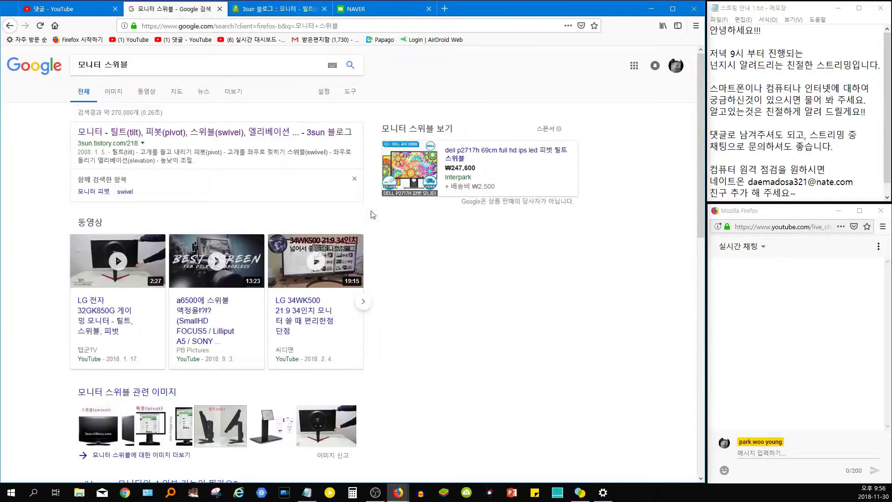
{"action": "left_click", "coordinate": [220, 9]}
{"action": "left_click", "coordinate": [219, 9]}
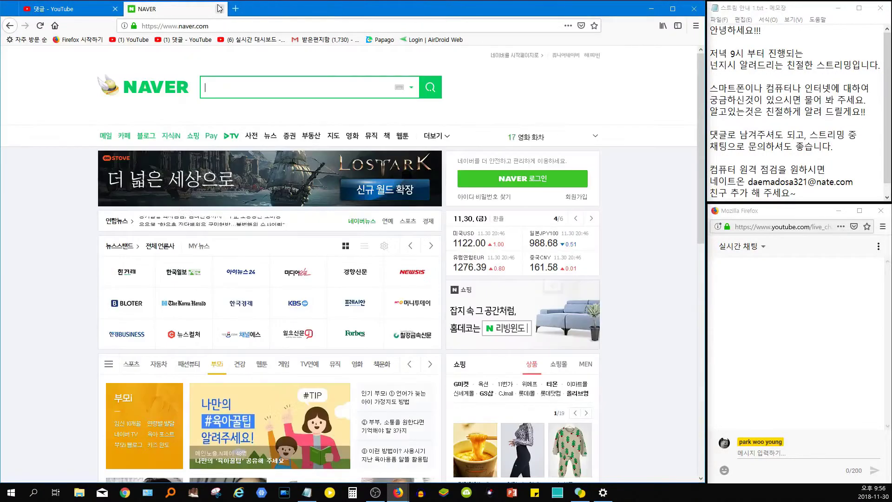
{"action": "left_click", "coordinate": [219, 9]}
{"action": "left_click", "coordinate": [603, 492]}
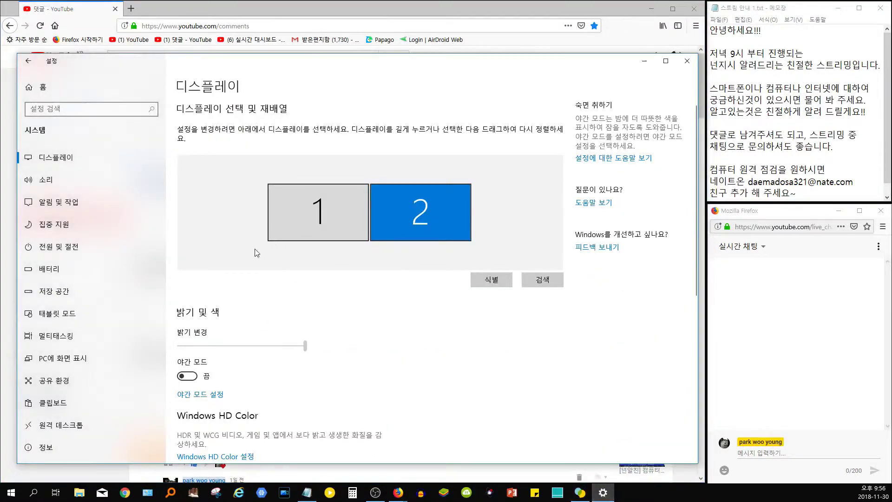
Step: Review display 2's scaling, orientation and multiple-display settings, keeping the orientation at landscape (가로)
{"action": "scroll", "coordinate": [259, 234], "scroll_direction": "down", "scroll_amount": 8}
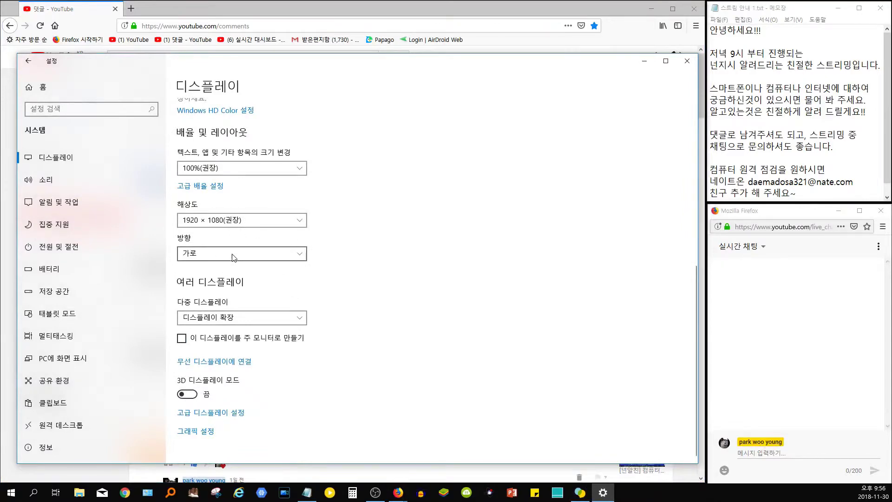
{"action": "scroll", "coordinate": [362, 253], "scroll_direction": "up", "scroll_amount": 8}
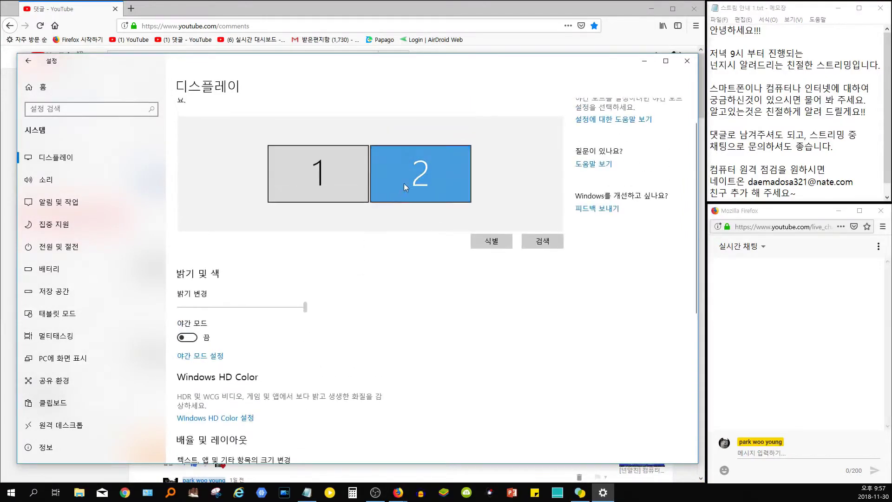
{"action": "scroll", "coordinate": [406, 195], "scroll_direction": "down", "scroll_amount": 6}
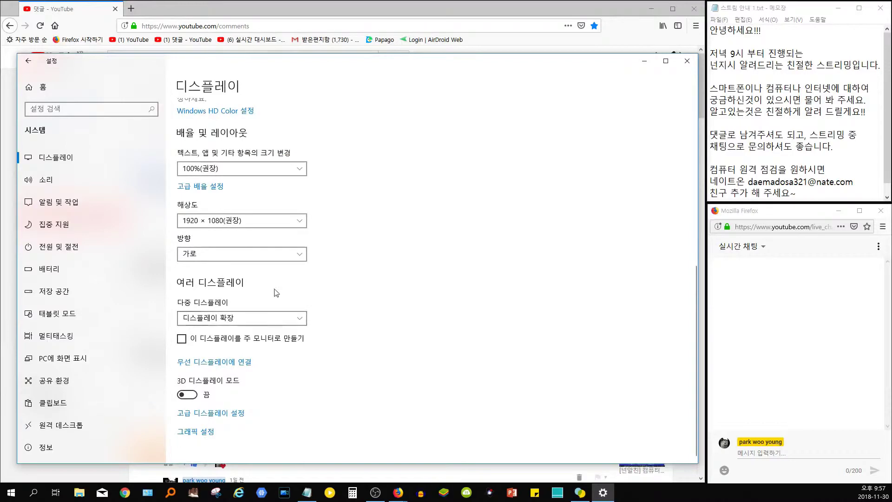
{"action": "left_click", "coordinate": [287, 256]}
{"action": "left_click", "coordinate": [423, 255]}
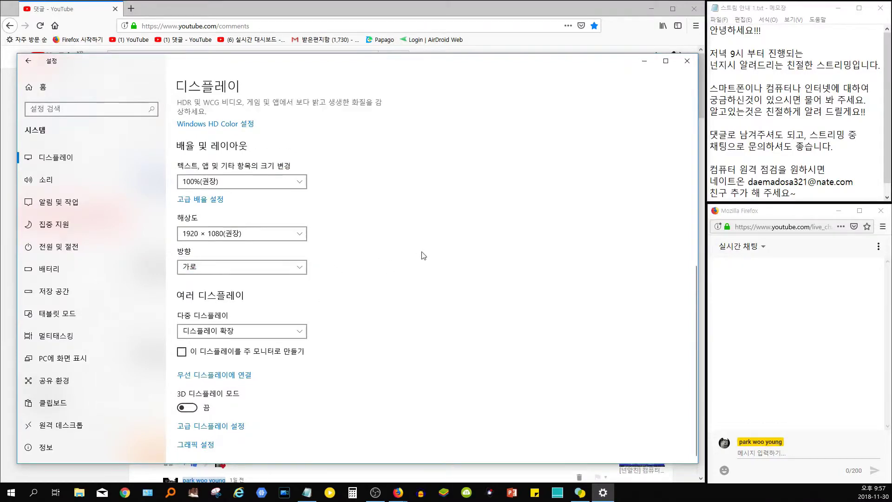
{"action": "scroll", "coordinate": [409, 209], "scroll_direction": "up", "scroll_amount": 8}
{"action": "scroll", "coordinate": [418, 281], "scroll_direction": "down", "scroll_amount": 8}
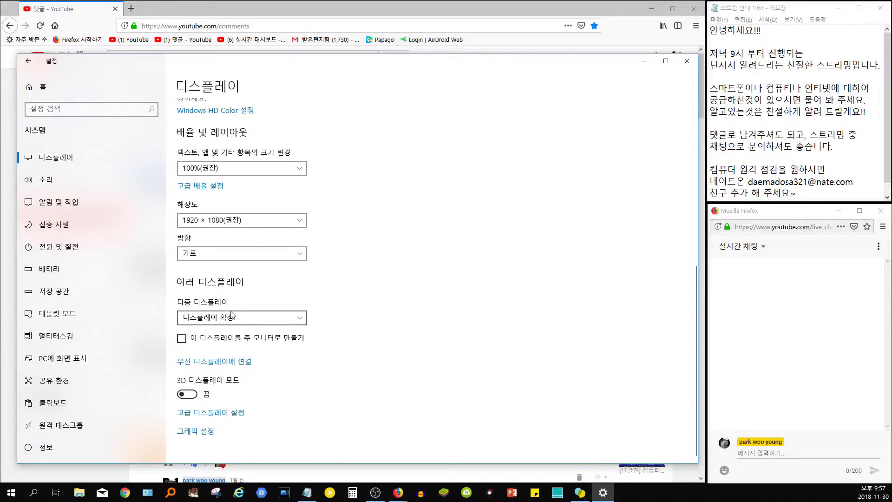
{"action": "scroll", "coordinate": [398, 277], "scroll_direction": "up", "scroll_amount": 1}
{"action": "scroll", "coordinate": [392, 282], "scroll_direction": "down", "scroll_amount": 1}
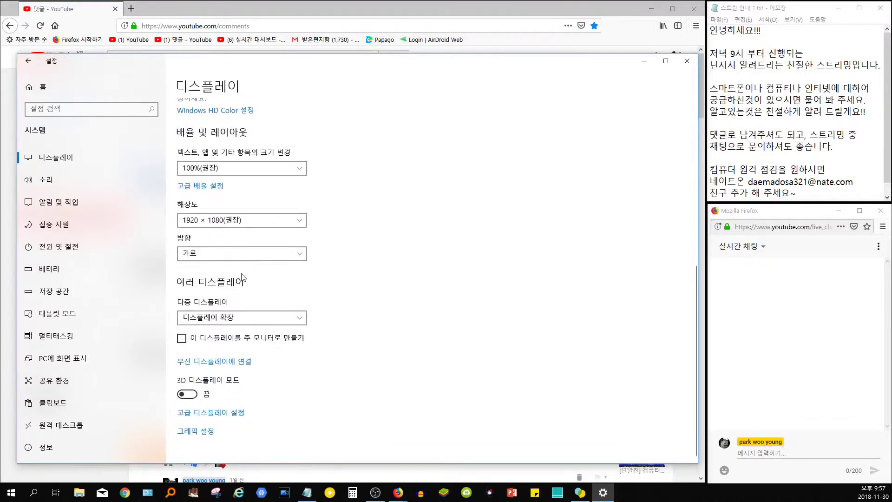
Step: Alternate between displays 1 and 2 in the monitor arrangement to compare them, ending with display 1 selected
{"action": "scroll", "coordinate": [228, 298], "scroll_direction": "up", "scroll_amount": 8}
{"action": "left_click", "coordinate": [350, 230]}
{"action": "left_click", "coordinate": [411, 220]}
{"action": "scroll", "coordinate": [412, 223], "scroll_direction": "down", "scroll_amount": 7}
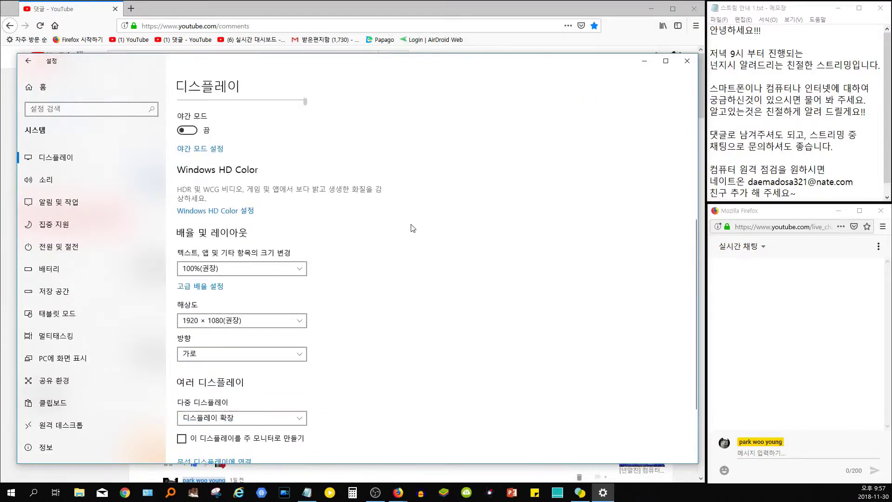
{"action": "scroll", "coordinate": [412, 228], "scroll_direction": "up", "scroll_amount": 7}
{"action": "left_click", "coordinate": [366, 214]}
{"action": "left_click", "coordinate": [401, 213]}
{"action": "left_click", "coordinate": [365, 234]}
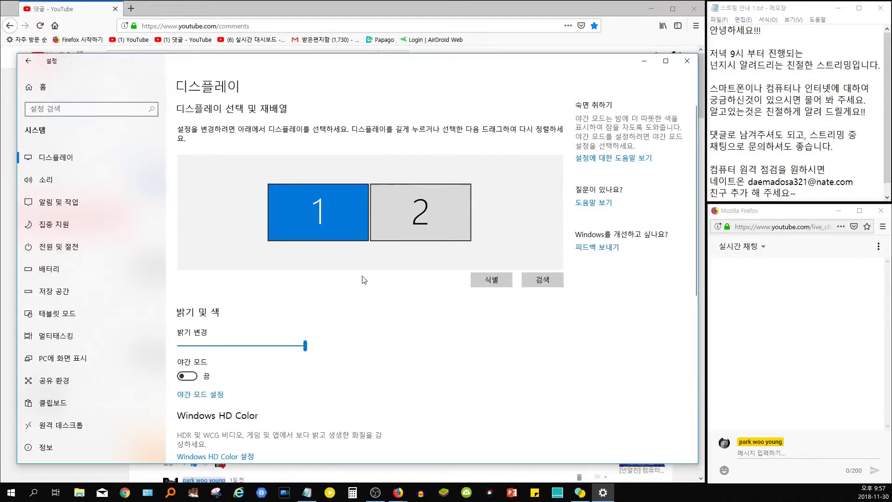
Step: Examine the multiple-display (다중 디스플레이) choices for display 1, keeping 디스플레이 확장
{"action": "scroll", "coordinate": [364, 280], "scroll_direction": "down", "scroll_amount": 9}
{"action": "left_click", "coordinate": [285, 357]}
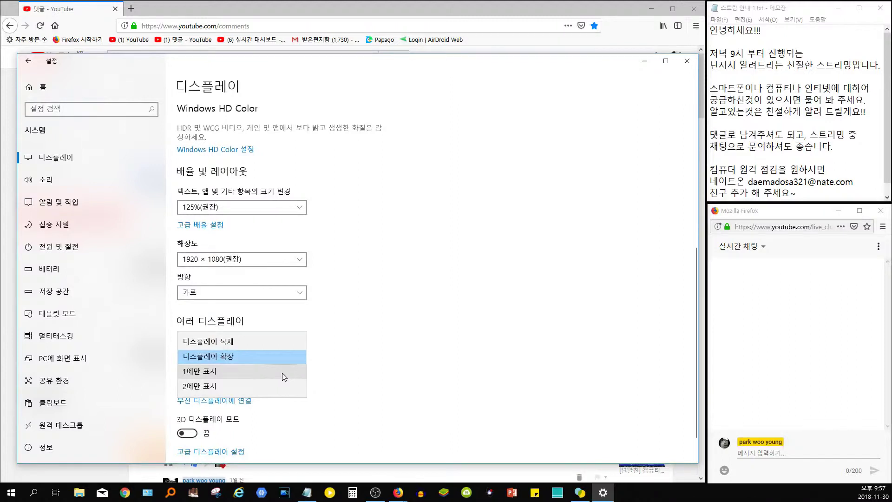
{"action": "left_click", "coordinate": [418, 303]}
{"action": "scroll", "coordinate": [418, 297], "scroll_direction": "up", "scroll_amount": 10}
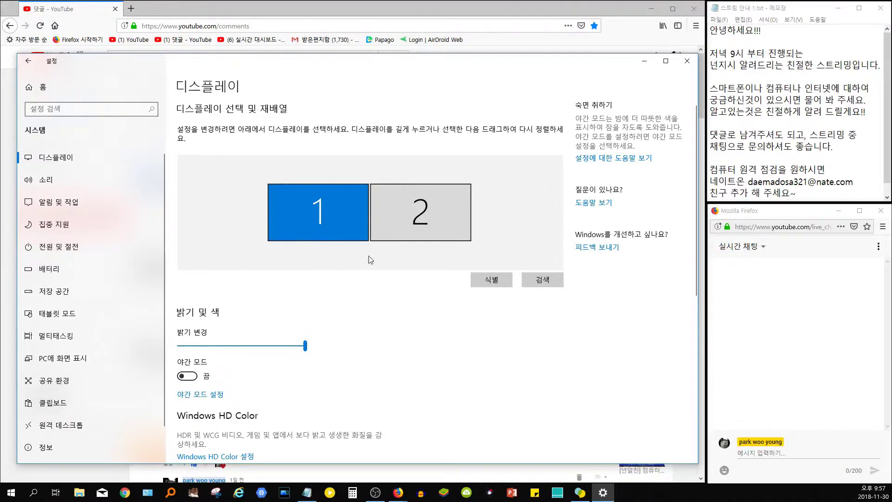
{"action": "scroll", "coordinate": [420, 253], "scroll_direction": "down", "scroll_amount": 6}
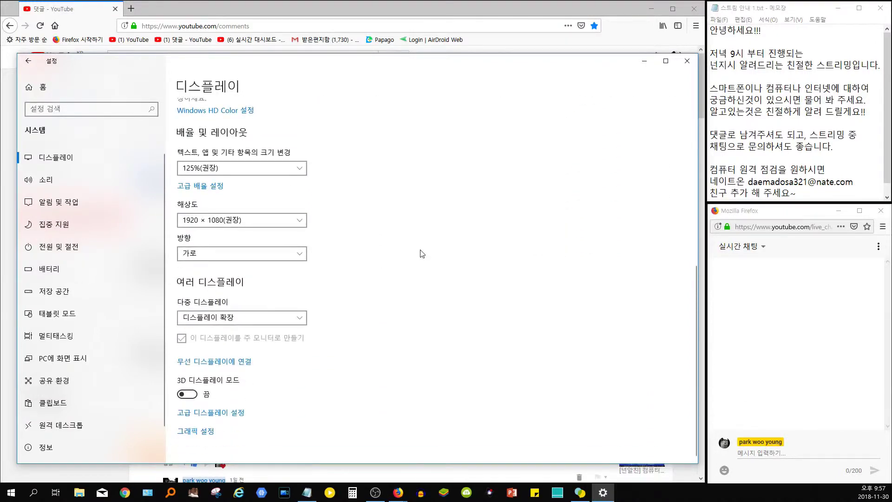
{"action": "left_click", "coordinate": [284, 316]}
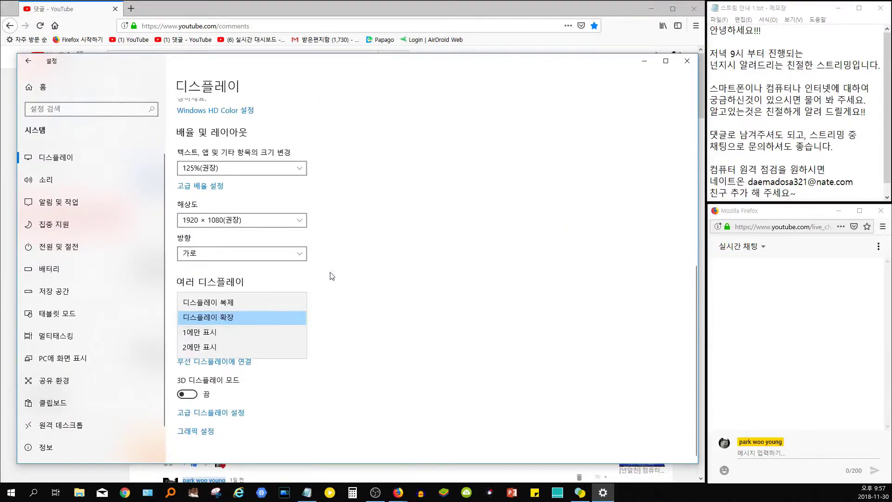
{"action": "left_click", "coordinate": [397, 312]}
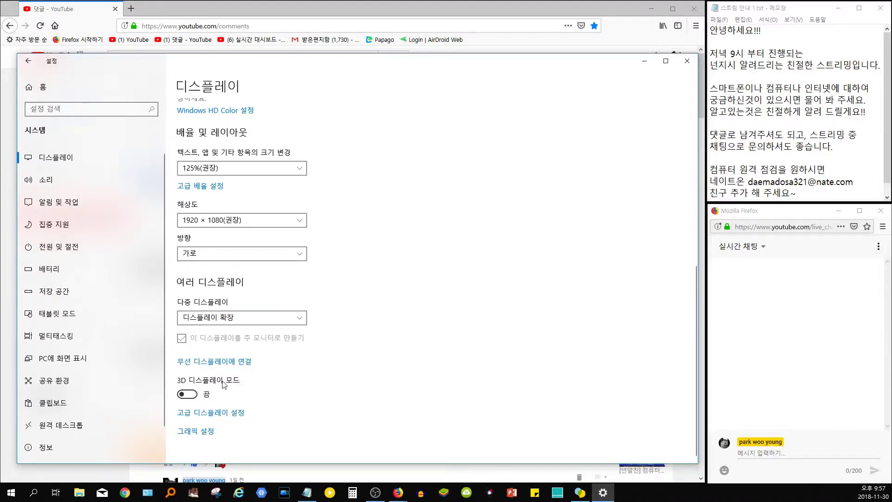
Step: Turn on the 3D display mode (3D 디스플레이 모드) for display 1 and switch it back off
{"action": "left_click", "coordinate": [193, 393]}
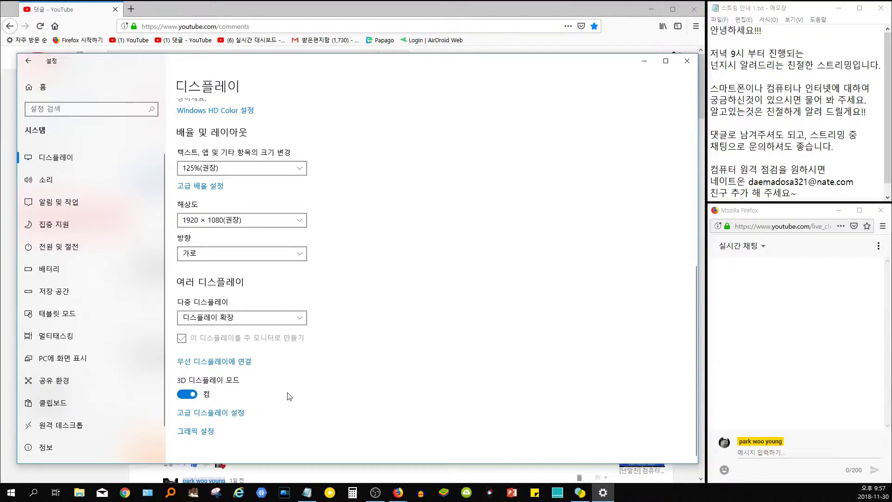
{"action": "left_click", "coordinate": [196, 395]}
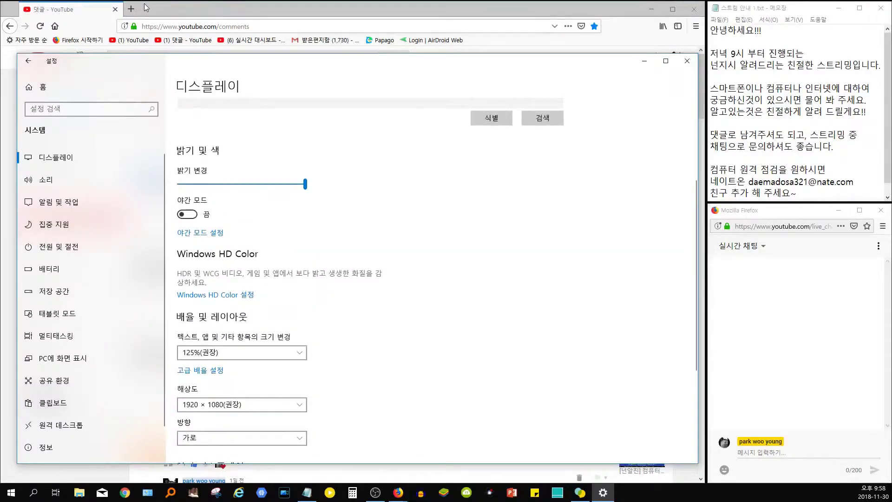
Step: Switch to Firefox, search the web in a new tab for "윈도우10 3d디스플레이 모드" and open the first result
{"action": "left_click", "coordinate": [145, 4]}
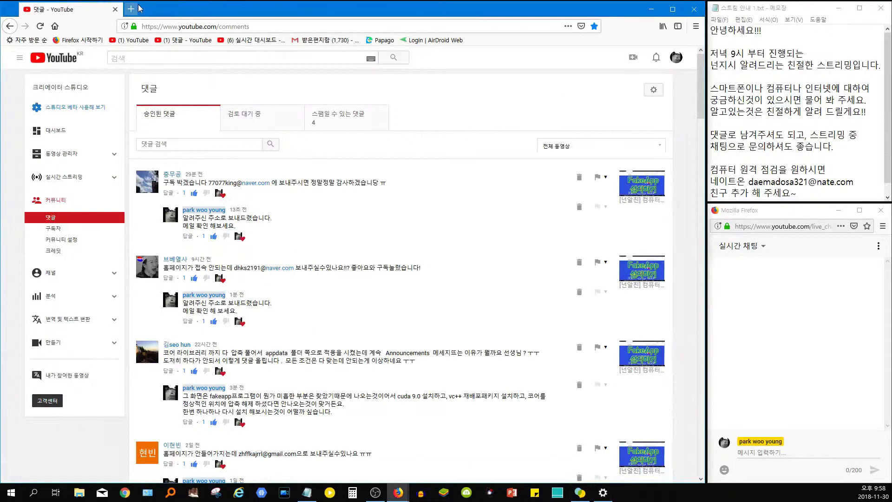
{"action": "left_click", "coordinate": [132, 8]}
{"action": "type", "text": "윈도우10 3d디스플레이 모드"}
{"action": "key", "text": "Return"}
{"action": "left_click", "coordinate": [177, 132]}
Step: Read the answer explaining the Windows 10 3D display mode on the Daum Tip page and close the page
{"action": "left_click_drag", "start_coordinate": [208, 279], "coordinate": [264, 281]}
{"action": "left_click", "coordinate": [277, 282]}
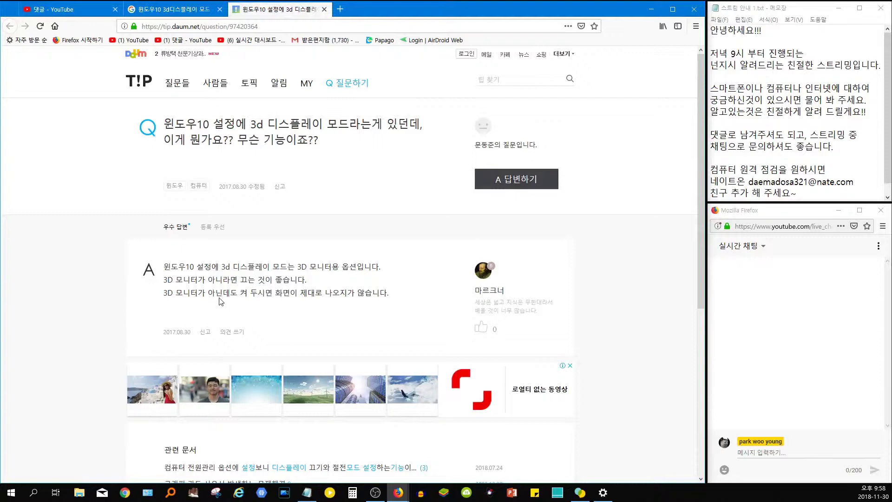
{"action": "left_click_drag", "start_coordinate": [206, 297], "coordinate": [356, 305]}
{"action": "left_click", "coordinate": [380, 295]}
{"action": "scroll", "coordinate": [380, 295], "scroll_direction": "down", "scroll_amount": 3}
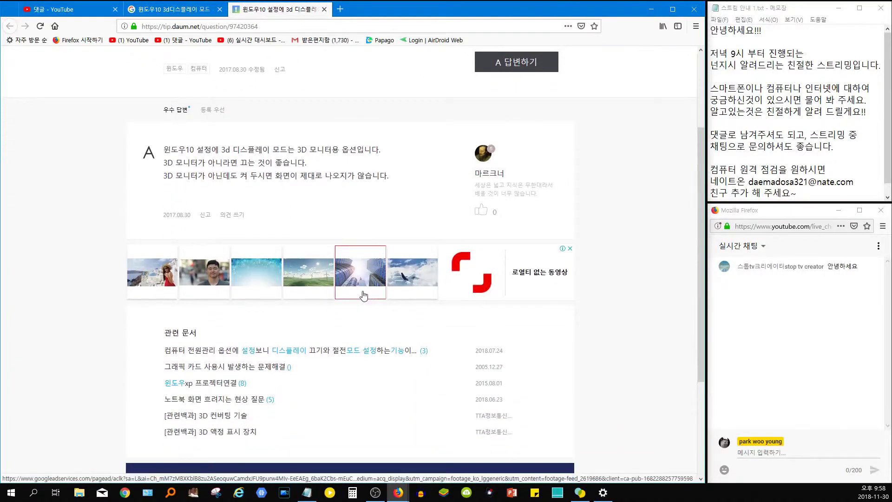
{"action": "scroll", "coordinate": [332, 289], "scroll_direction": "up", "scroll_amount": 4}
{"action": "key", "text": "ctrl+w"}
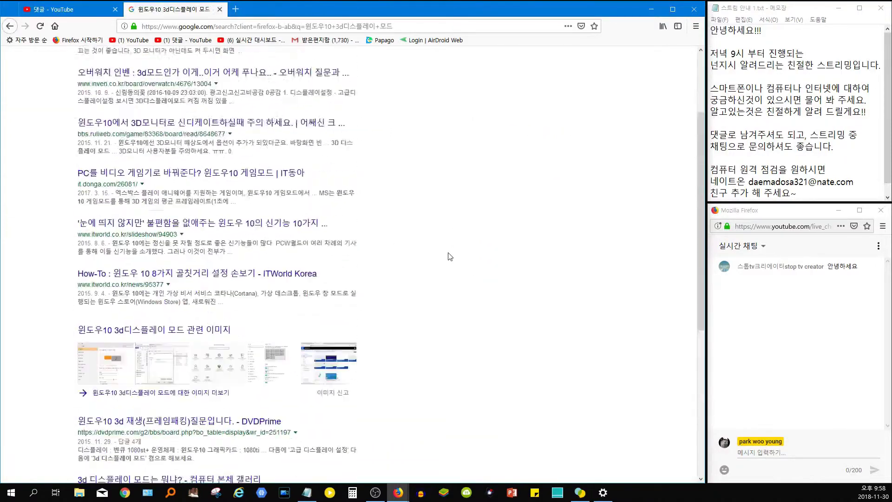
Step: Return to the Windows display settings and bring the 3D display mode (3D 디스플레이 모드) option into view
{"action": "left_click", "coordinate": [602, 491]}
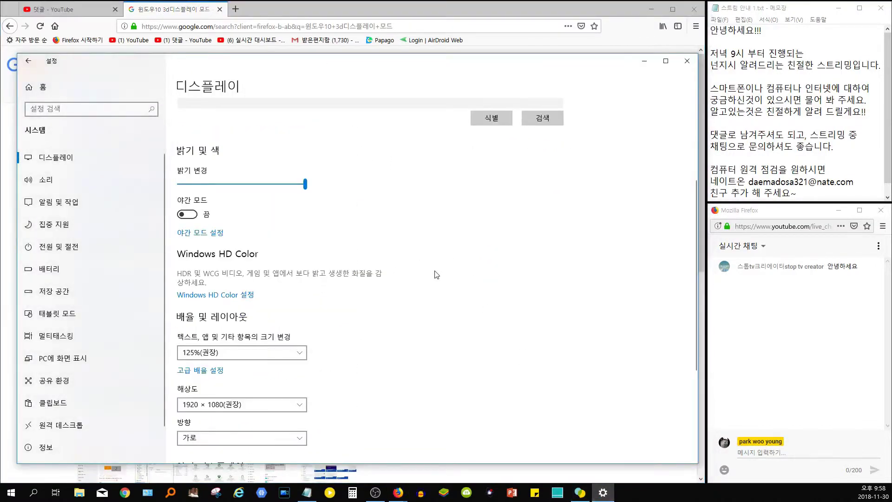
{"action": "scroll", "coordinate": [434, 331], "scroll_direction": "down", "scroll_amount": 3}
{"action": "scroll", "coordinate": [435, 336], "scroll_direction": "down", "scroll_amount": 1}
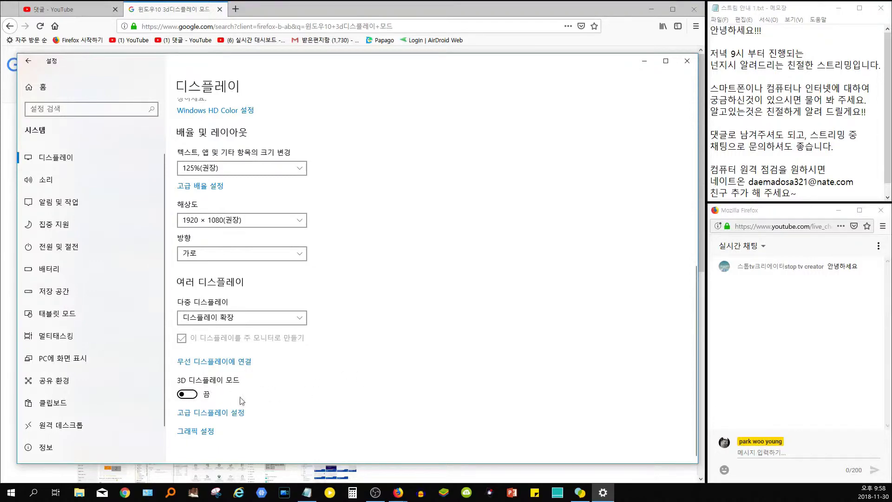
Step: Open the Overwatch Inven post about 3D mode from the search results, examine its monitor photo and comments, and close it
{"action": "left_click", "coordinate": [159, 10]}
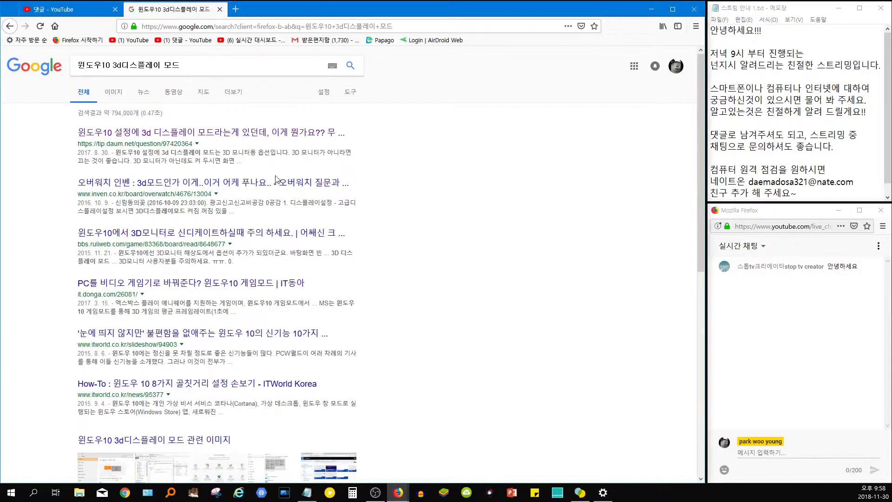
{"action": "middle_click", "coordinate": [276, 183]}
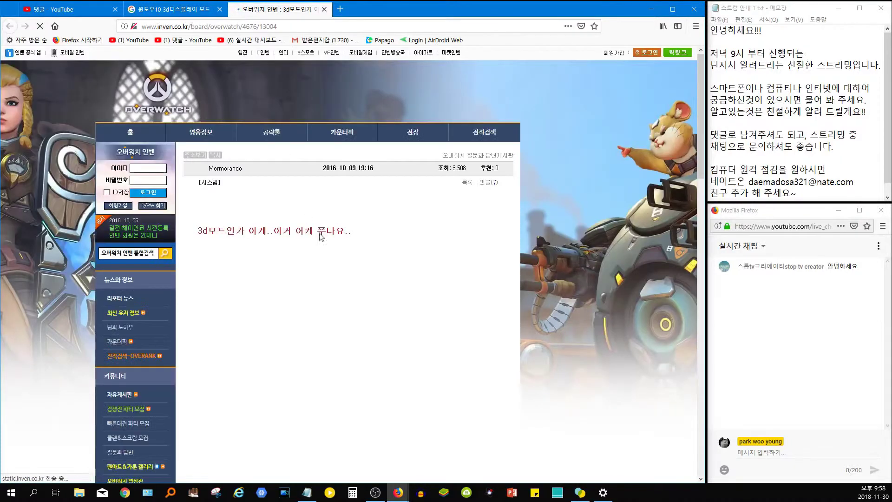
{"action": "scroll", "coordinate": [341, 257], "scroll_direction": "down", "scroll_amount": 2}
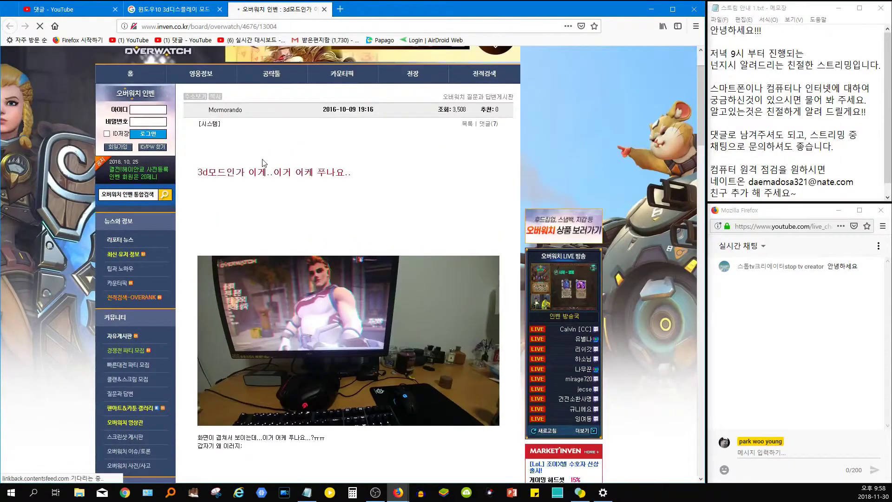
{"action": "scroll", "coordinate": [286, 269], "scroll_direction": "down", "scroll_amount": 2}
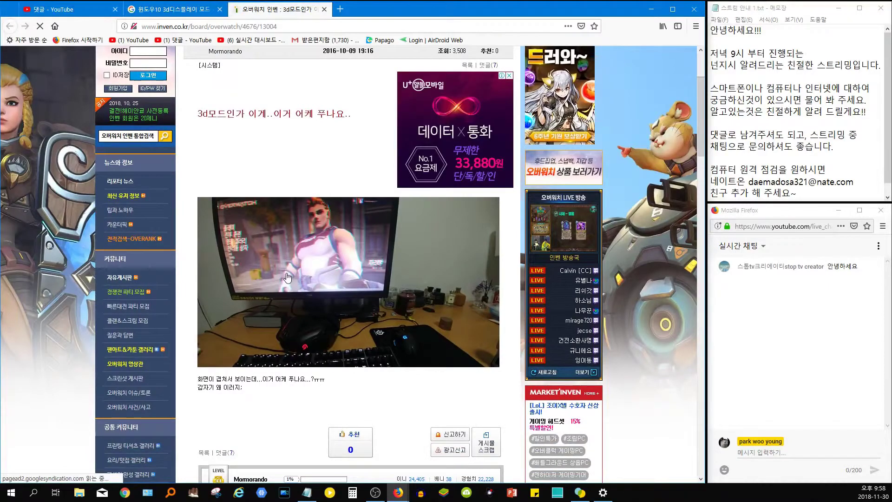
{"action": "scroll", "coordinate": [285, 278], "scroll_direction": "down", "scroll_amount": 15}
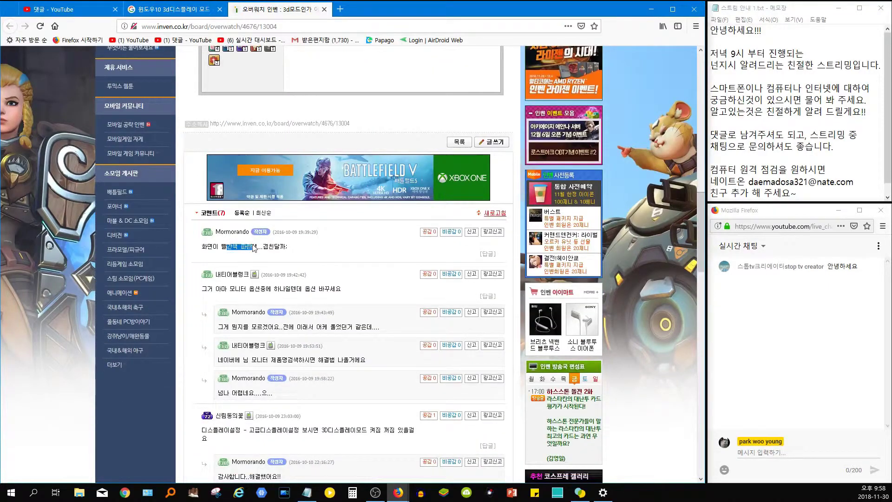
{"action": "scroll", "coordinate": [292, 316], "scroll_direction": "up", "scroll_amount": 15}
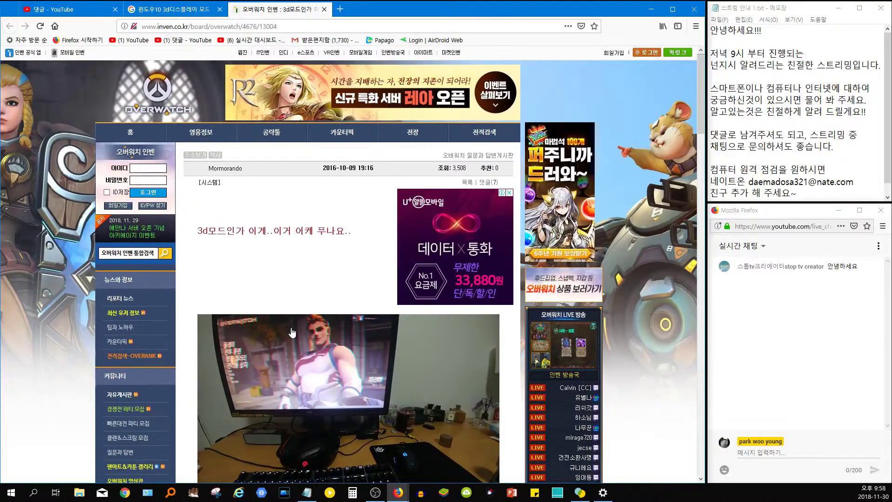
{"action": "scroll", "coordinate": [292, 332], "scroll_direction": "down", "scroll_amount": 3}
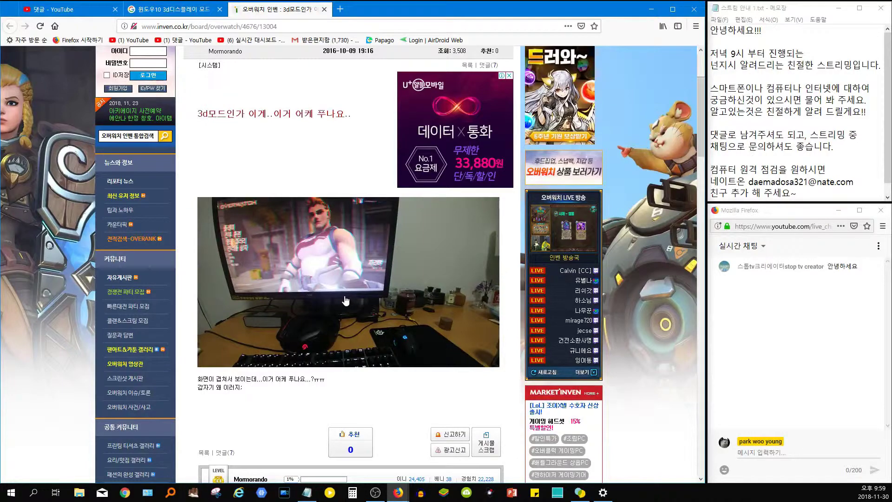
{"action": "scroll", "coordinate": [354, 325], "scroll_direction": "down", "scroll_amount": 10}
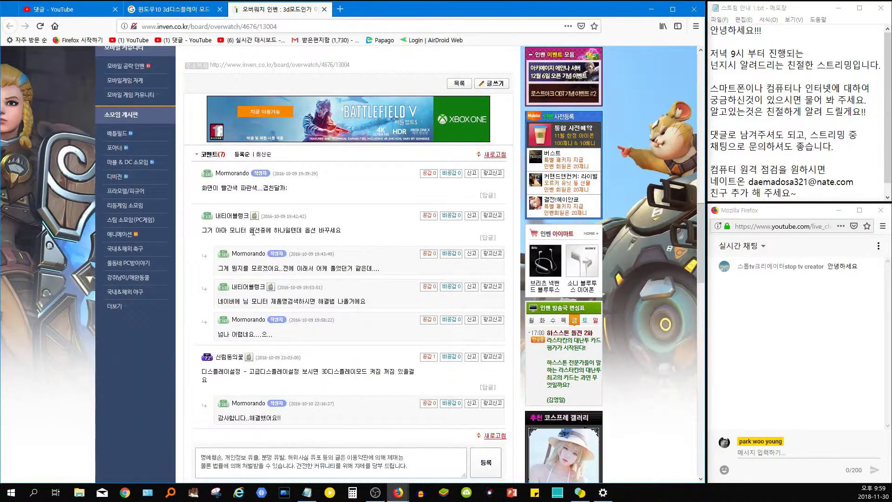
{"action": "scroll", "coordinate": [328, 234], "scroll_direction": "up", "scroll_amount": 8}
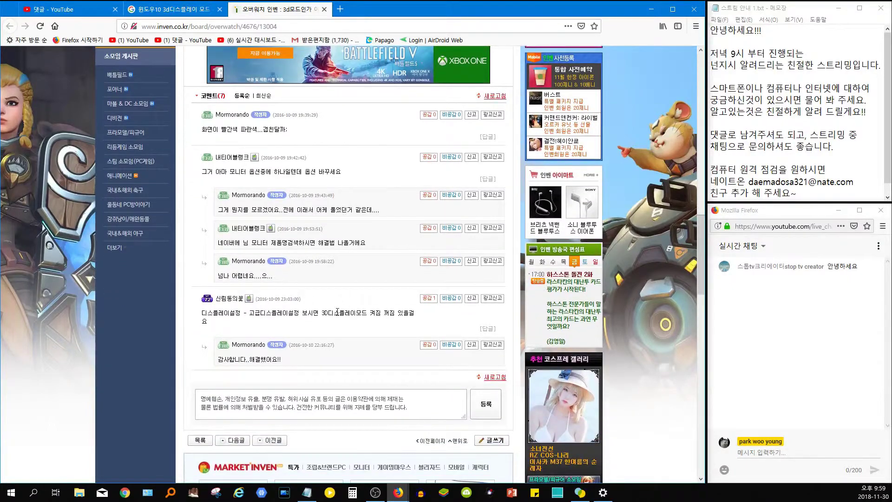
{"action": "scroll", "coordinate": [338, 315], "scroll_direction": "up", "scroll_amount": 5}
{"action": "left_click", "coordinate": [324, 9]}
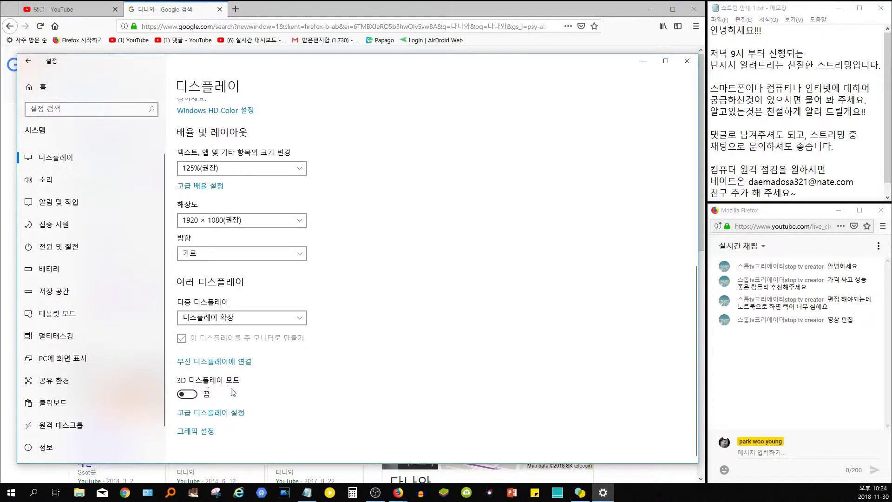
Step: Open the advanced display settings (고급 디스플레이 설정) and compare the information for displays 1 and 2, ending on 디스플레이 2: D2342P
{"action": "left_click", "coordinate": [235, 413]}
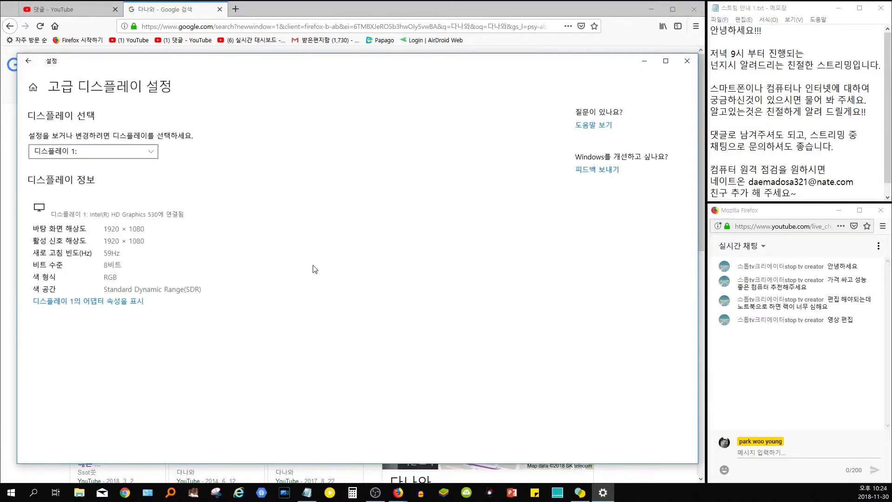
{"action": "left_click", "coordinate": [134, 152]}
{"action": "left_click", "coordinate": [134, 167]}
{"action": "left_click", "coordinate": [132, 151]}
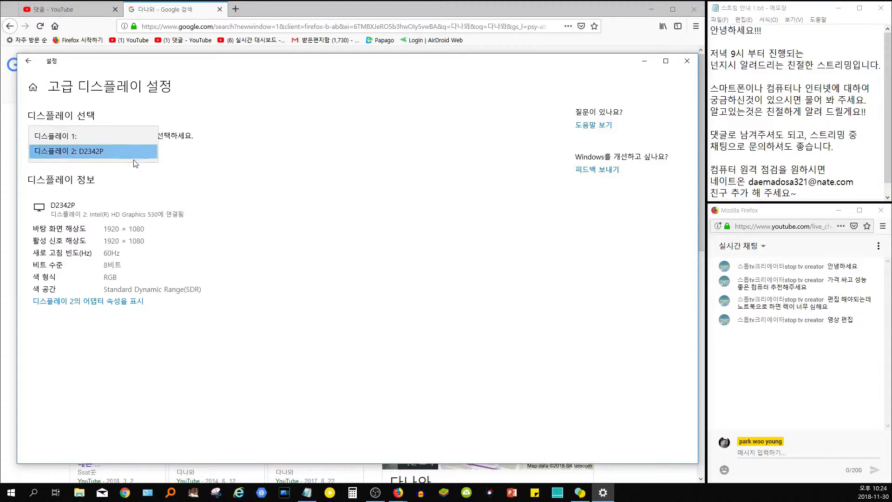
{"action": "left_click", "coordinate": [128, 139]}
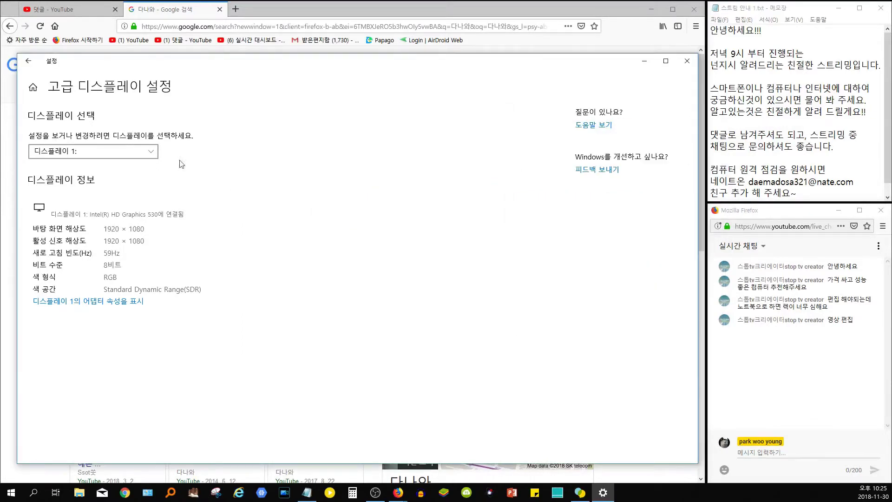
{"action": "left_click", "coordinate": [123, 153]}
{"action": "left_click", "coordinate": [126, 164]}
Step: Examine the adapter properties of display 2 and close them without changes
{"action": "left_click", "coordinate": [88, 301]}
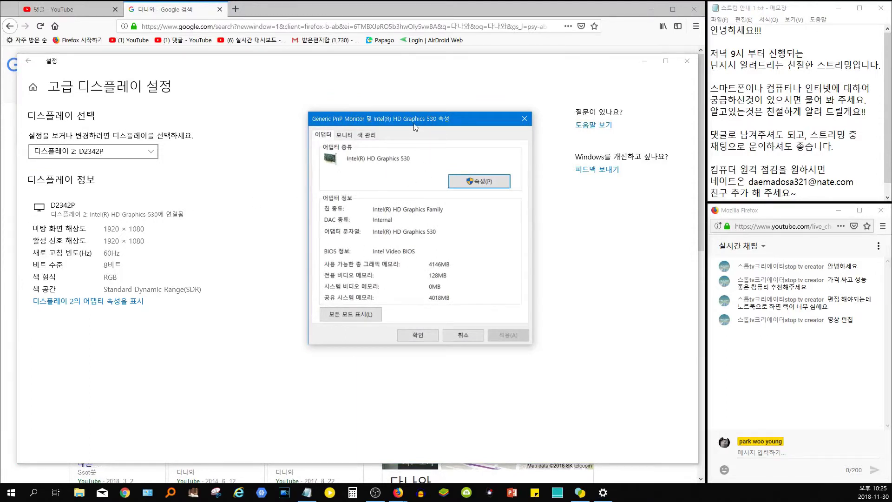
{"action": "left_click_drag", "start_coordinate": [409, 120], "coordinate": [395, 125]}
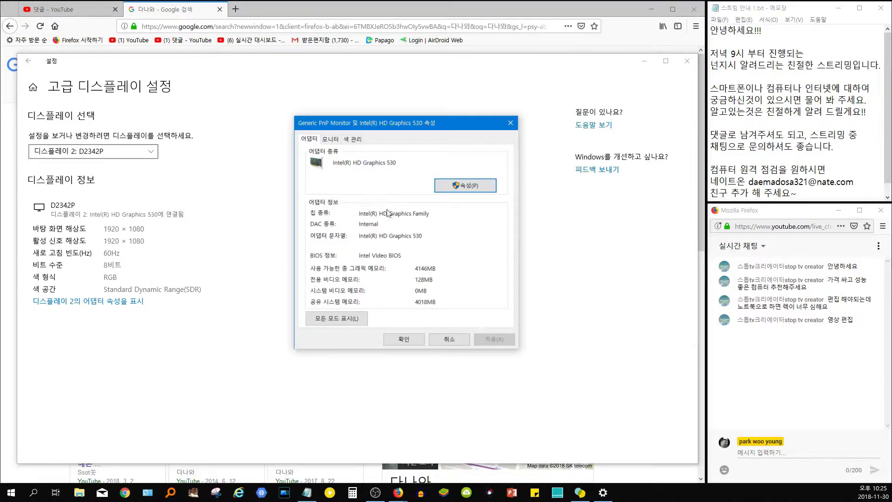
{"action": "left_click", "coordinate": [447, 338]}
Step: Open the graphics settings (그래픽 설정), check the app types while keeping 클래식 앱, and cancel browsing for an app
{"action": "left_click", "coordinate": [29, 61]}
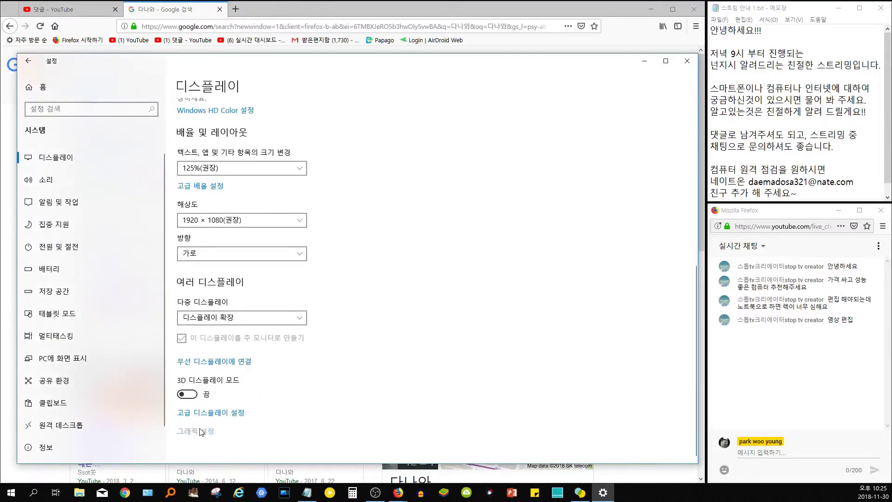
{"action": "left_click", "coordinate": [199, 432]}
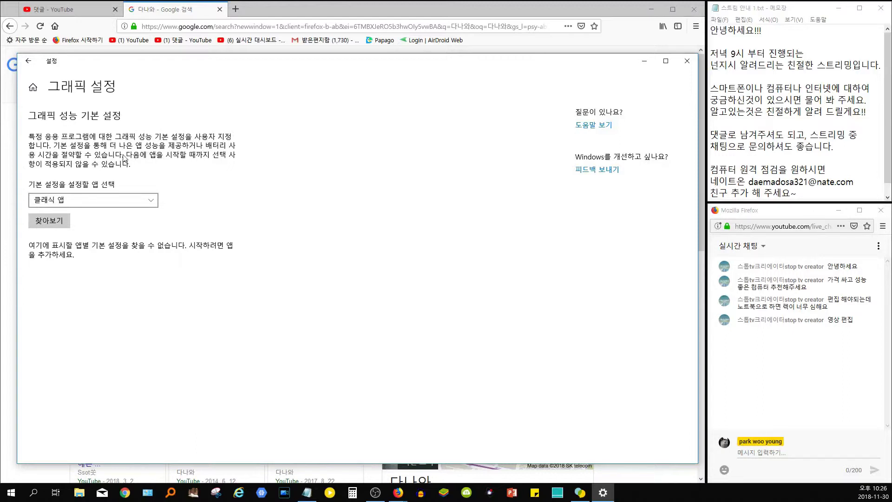
{"action": "left_click", "coordinate": [114, 199]}
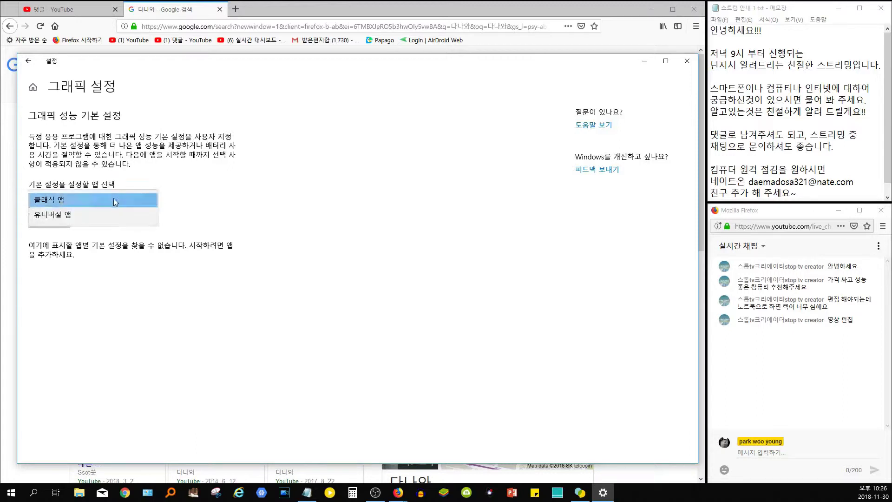
{"action": "left_click", "coordinate": [140, 166]}
{"action": "left_click", "coordinate": [49, 222]}
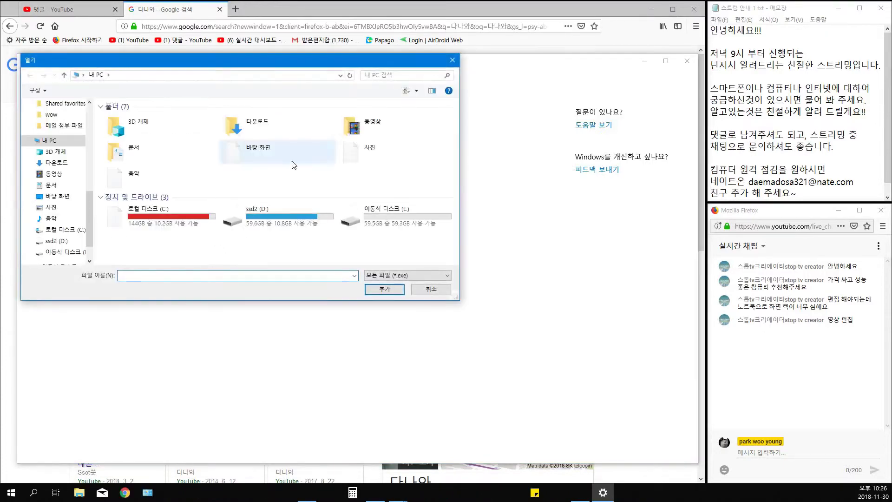
{"action": "left_click", "coordinate": [431, 289]}
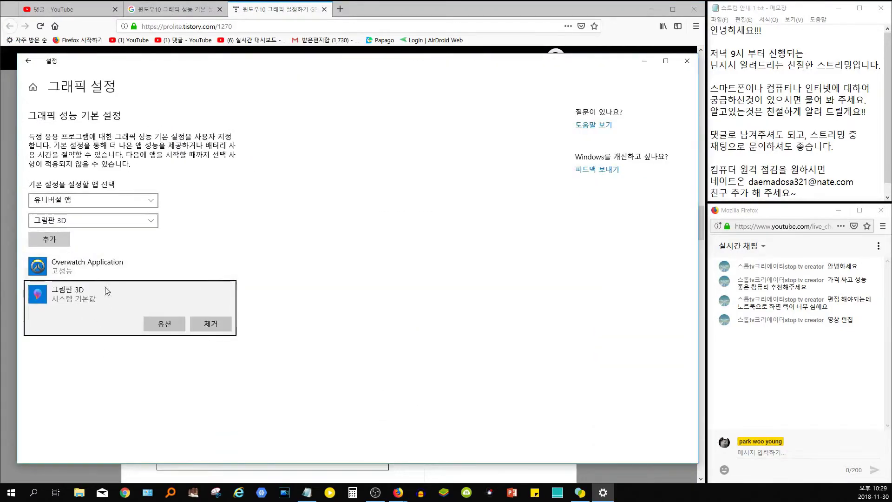
Step: Switch the app type for graphics preferences to 클래식 앱 and back to 유니버설 앱 to compare them
{"action": "left_click", "coordinate": [114, 196]}
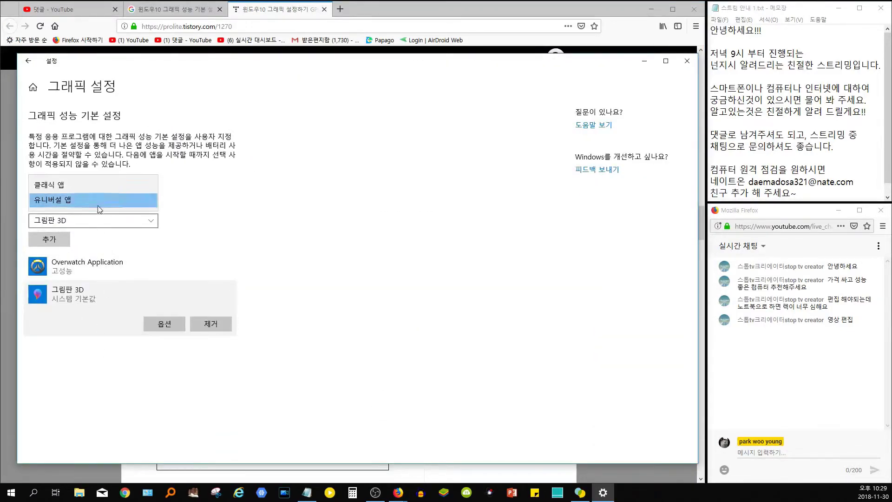
{"action": "left_click", "coordinate": [106, 185]}
{"action": "left_click", "coordinate": [112, 199]}
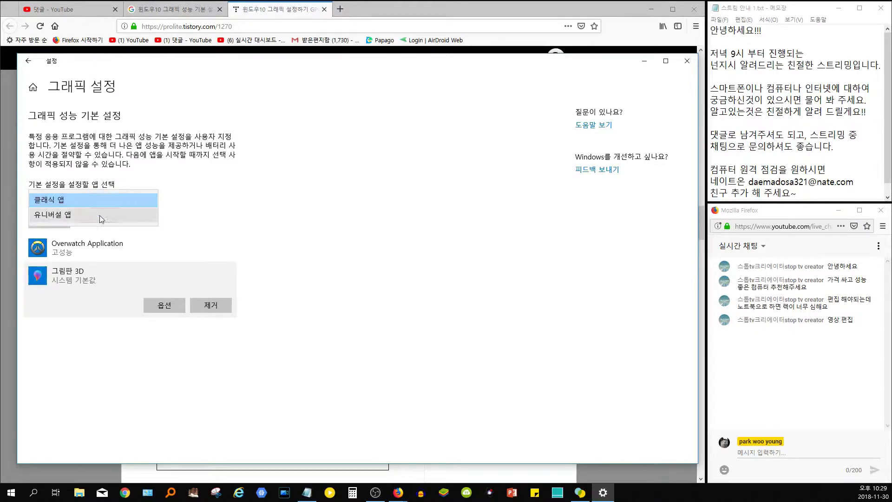
{"action": "left_click", "coordinate": [102, 214]}
Step: Look through the available universal apps and add Dolby Access to the graphics preference list
{"action": "left_click", "coordinate": [92, 225]}
{"action": "scroll", "coordinate": [92, 228], "scroll_direction": "up", "scroll_amount": 10}
{"action": "scroll", "coordinate": [99, 241], "scroll_direction": "down", "scroll_amount": 10}
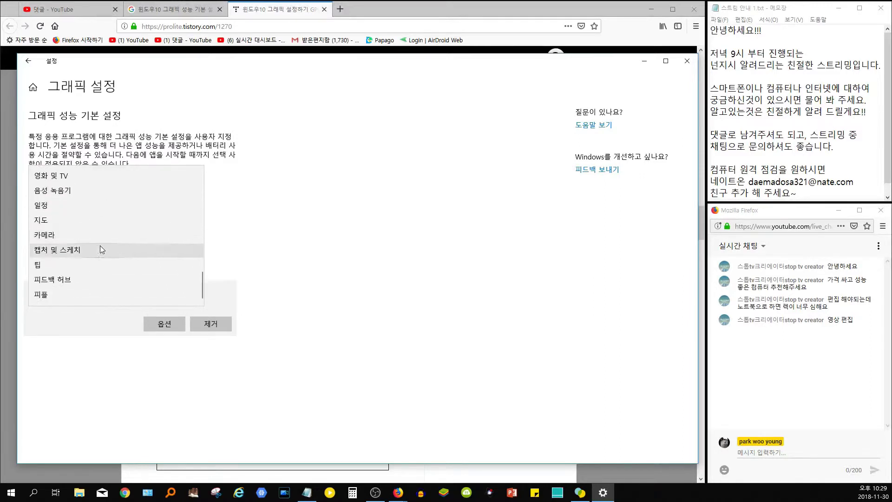
{"action": "scroll", "coordinate": [99, 259], "scroll_direction": "up", "scroll_amount": 10}
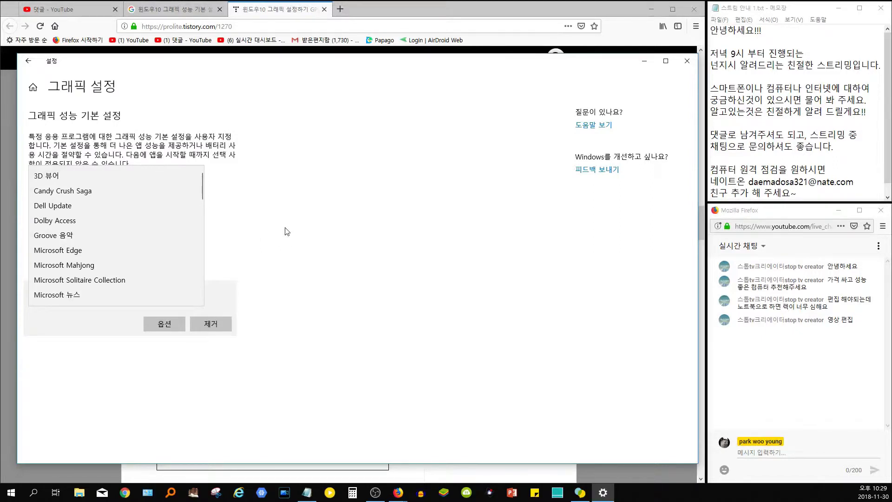
{"action": "left_click", "coordinate": [92, 217]}
{"action": "left_click", "coordinate": [49, 238]}
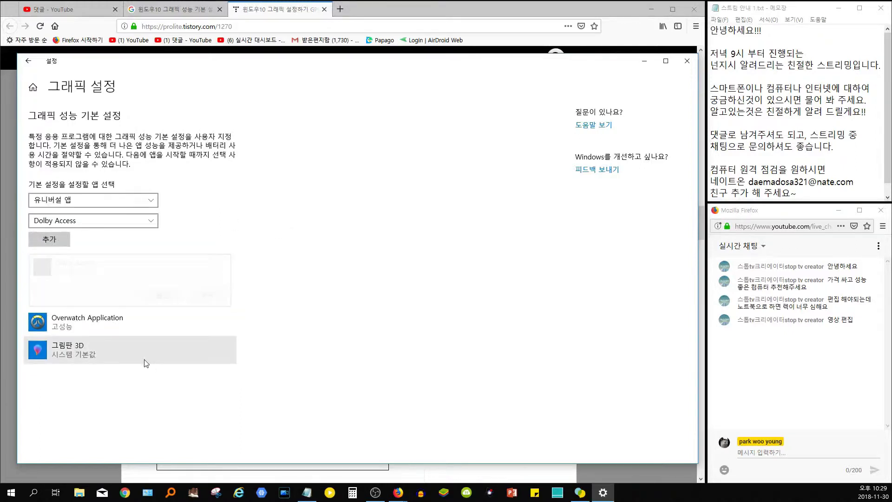
Step: View the graphics preference options for Dolby Access without changing them, and remove the app from the list
{"action": "left_click", "coordinate": [174, 298]}
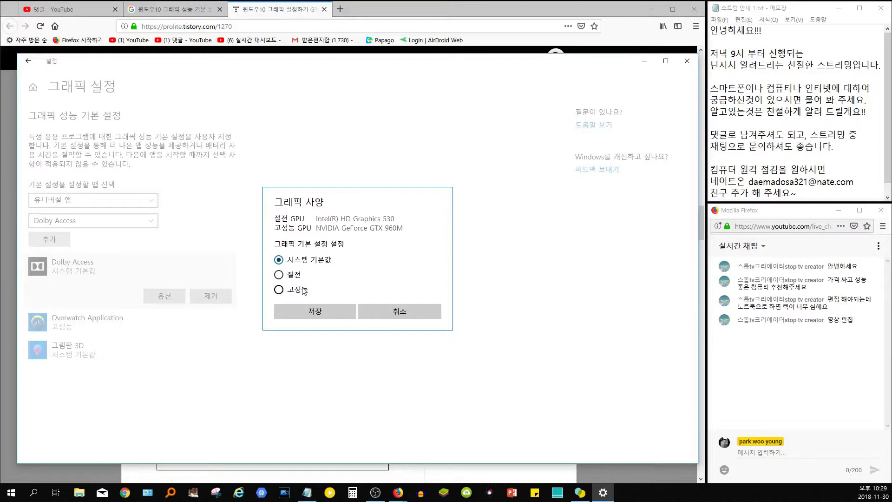
{"action": "left_click", "coordinate": [403, 307]}
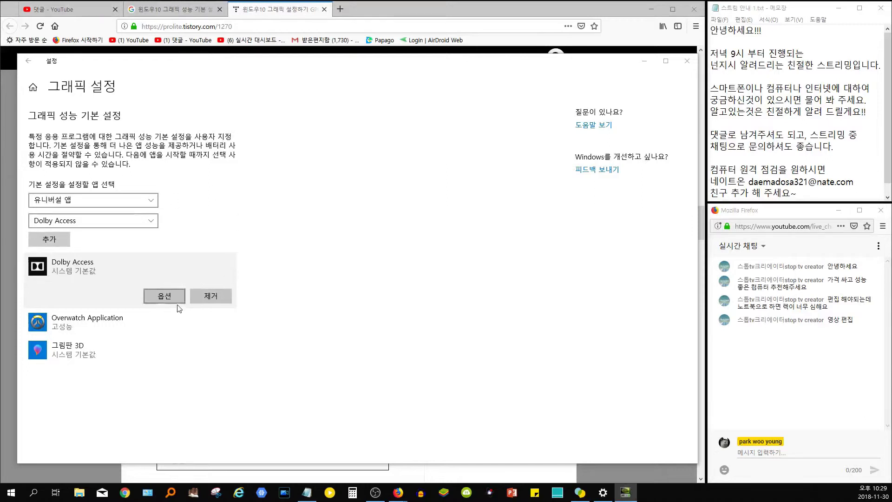
{"action": "left_click", "coordinate": [209, 294]}
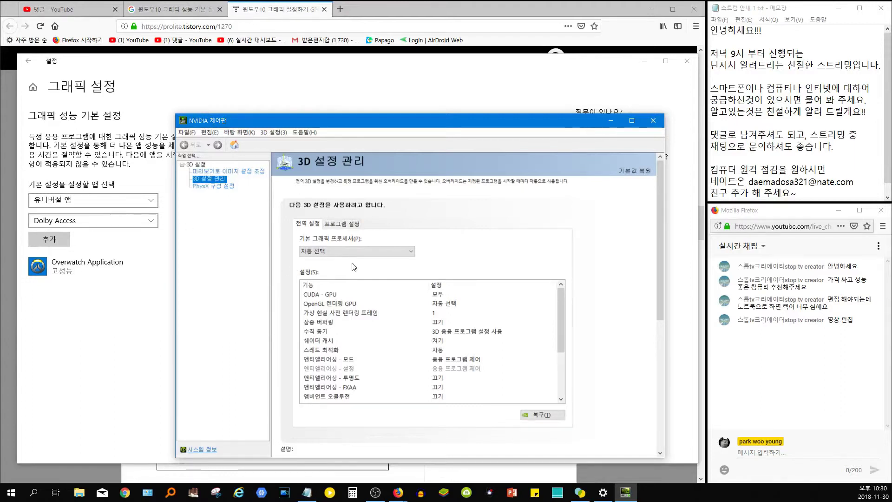
Step: Show the per-program settings (프로그램 설정) of the 3D settings management in the NVIDIA control panel
{"action": "left_click", "coordinate": [349, 224]}
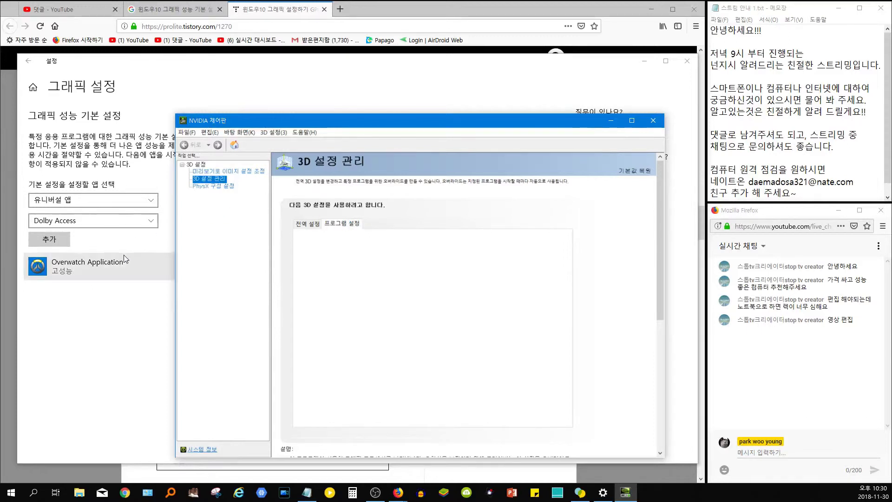
Step: Save 고성능 as the graphics preference for Overwatch Application in the graphics settings
{"action": "left_click", "coordinate": [117, 273]}
{"action": "left_click", "coordinate": [165, 305]}
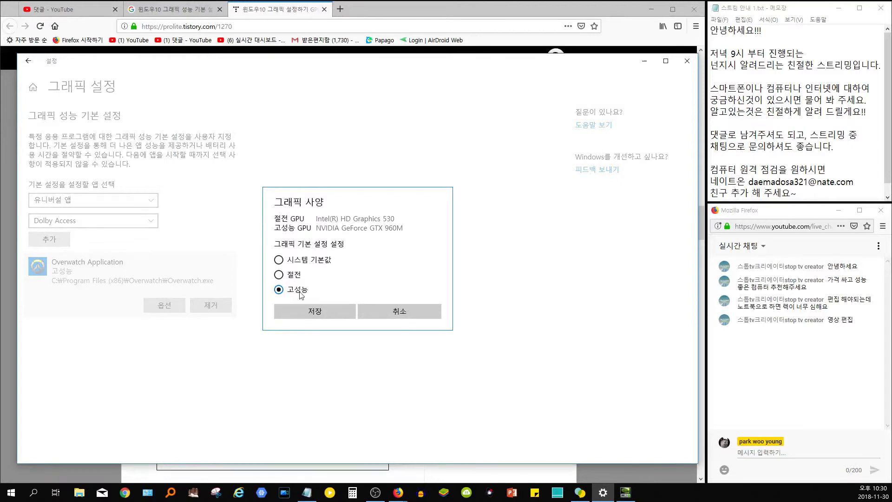
{"action": "left_click", "coordinate": [320, 310]}
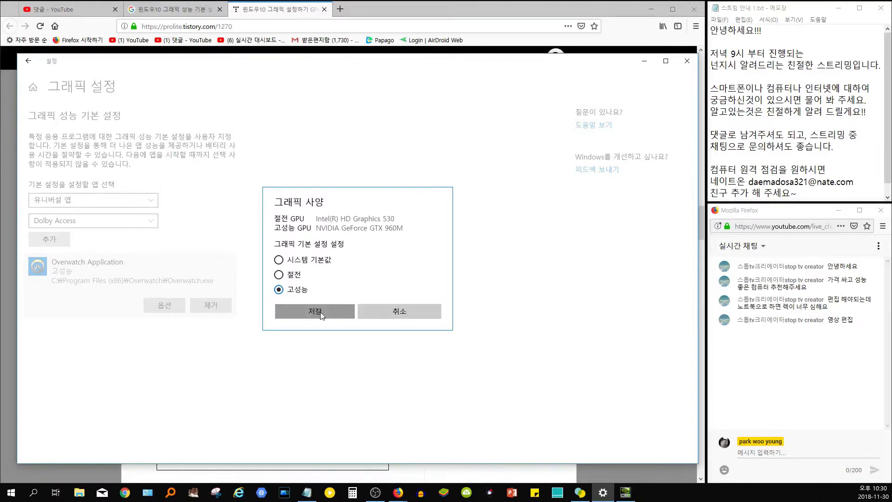
Step: Switch to the NVIDIA control panel and look through the list of customizable programs without choosing one
{"action": "left_click", "coordinate": [625, 492]}
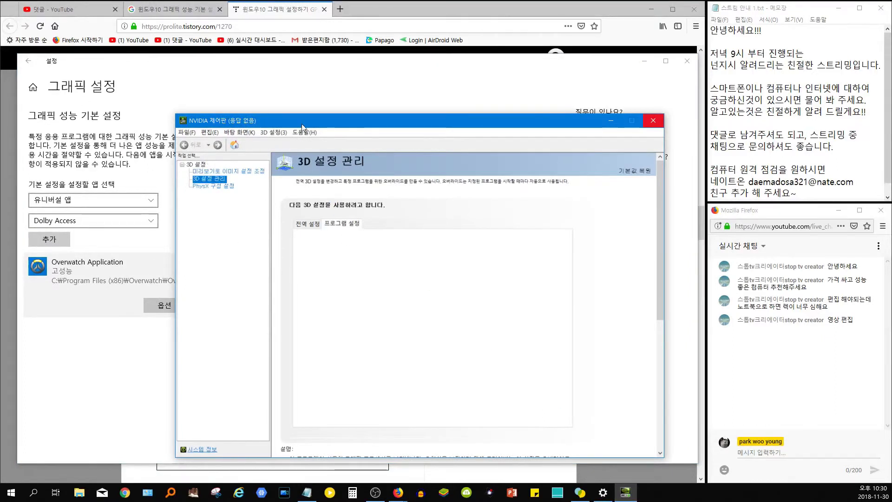
{"action": "left_click_drag", "start_coordinate": [302, 126], "coordinate": [276, 111]}
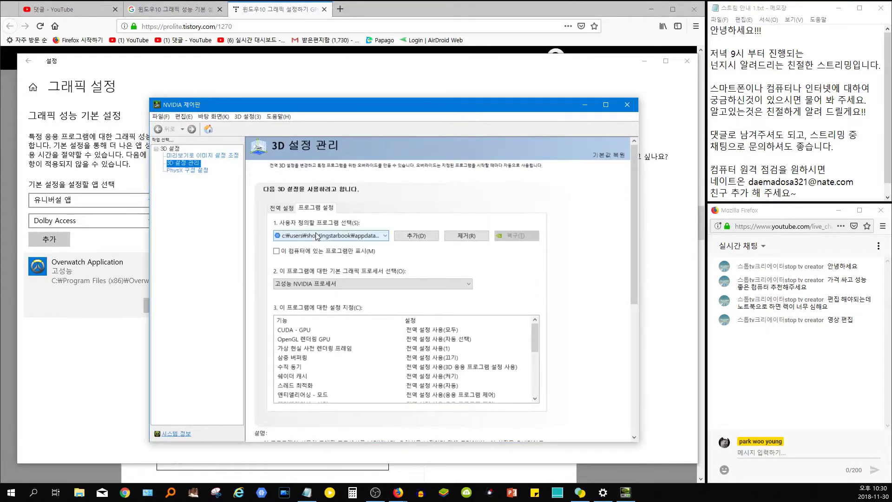
{"action": "left_click", "coordinate": [370, 235]}
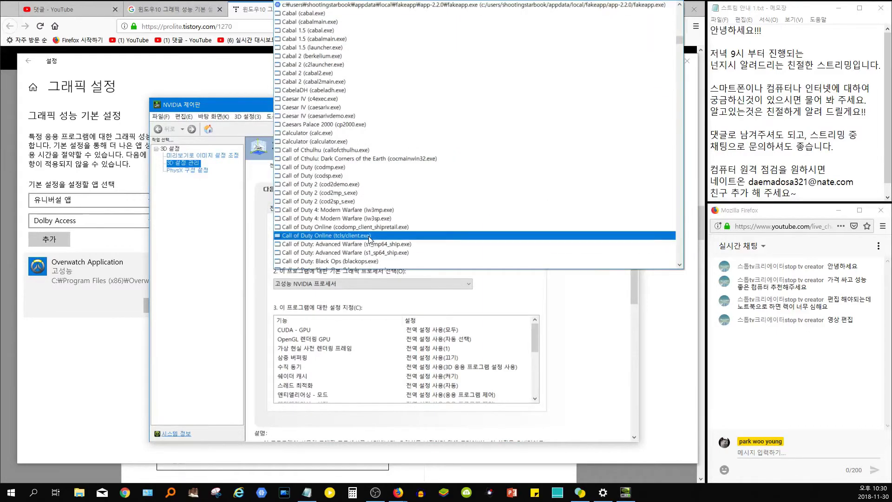
{"action": "scroll", "coordinate": [368, 228], "scroll_direction": "up", "scroll_amount": 20}
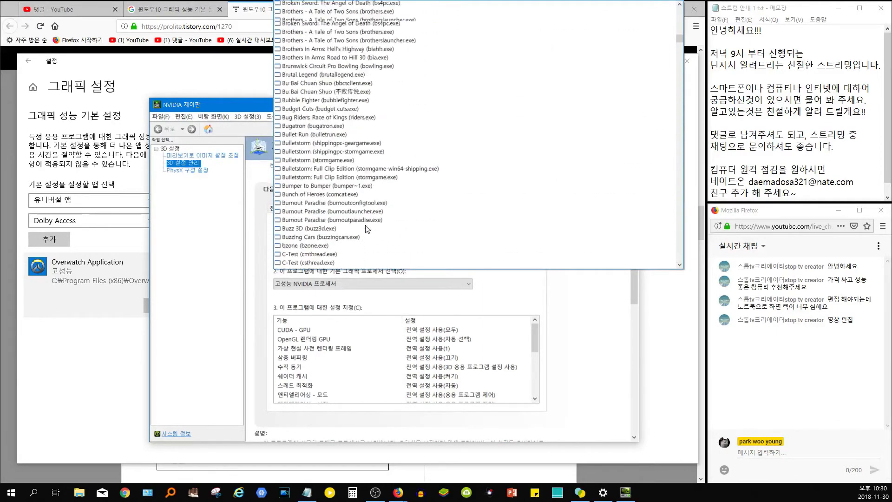
{"action": "scroll", "coordinate": [400, 144], "scroll_direction": "up", "scroll_amount": 15}
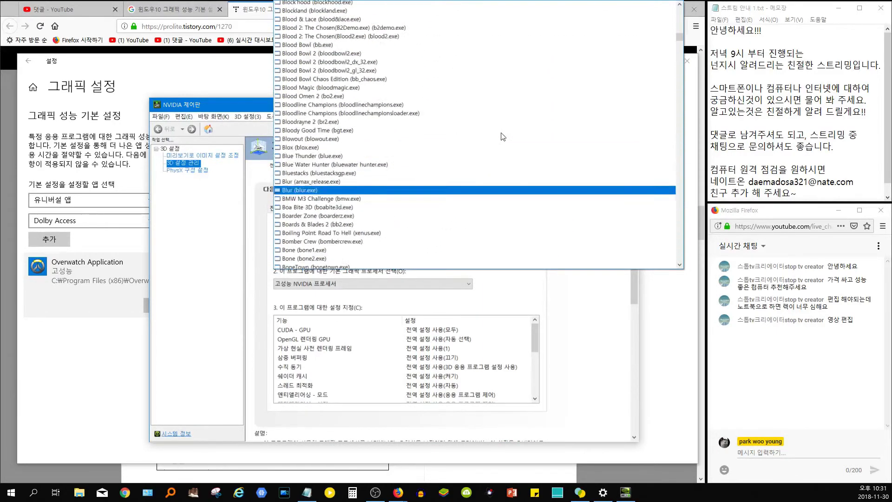
{"action": "left_click", "coordinate": [542, 288]}
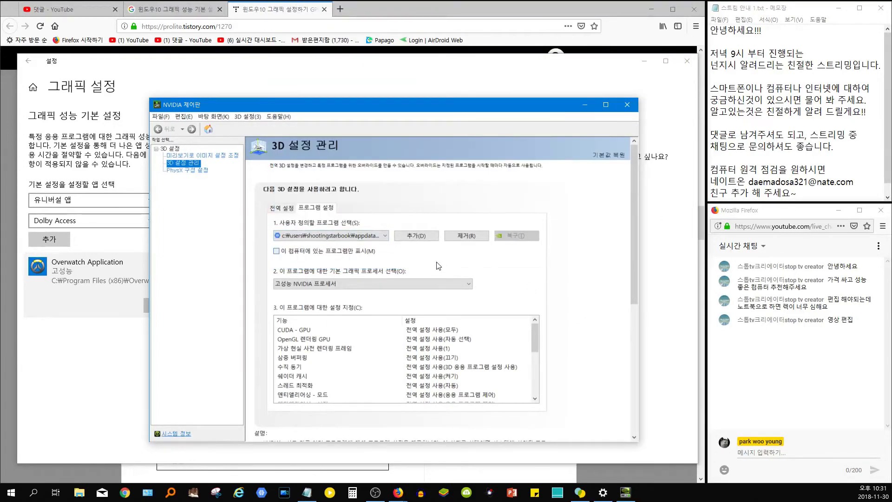
Step: Limit the list to programs on this computer, view the settings for Overwatch (overwatch launcher.exe), and close the NVIDIA control panel
{"action": "left_click", "coordinate": [307, 250]}
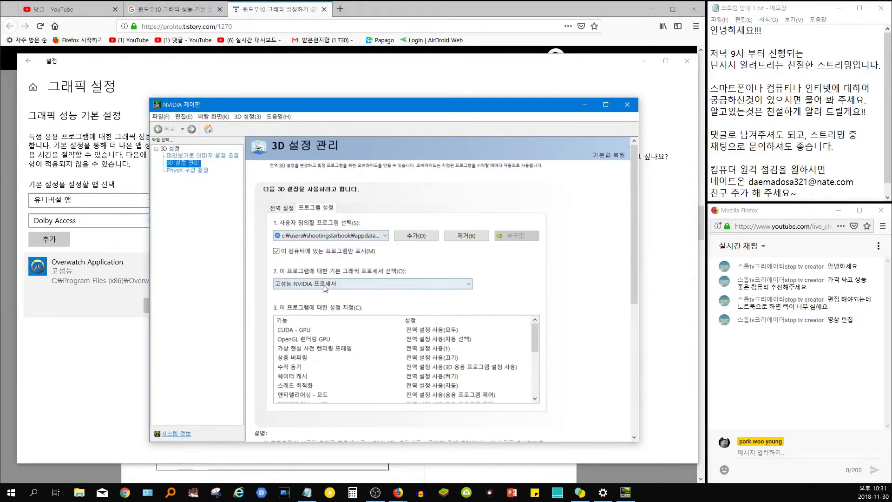
{"action": "left_click", "coordinate": [379, 236]}
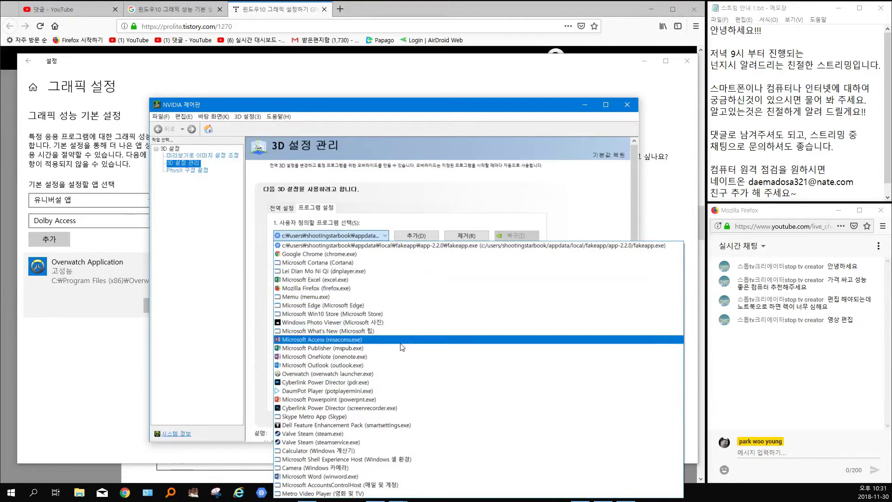
{"action": "left_click", "coordinate": [398, 373]}
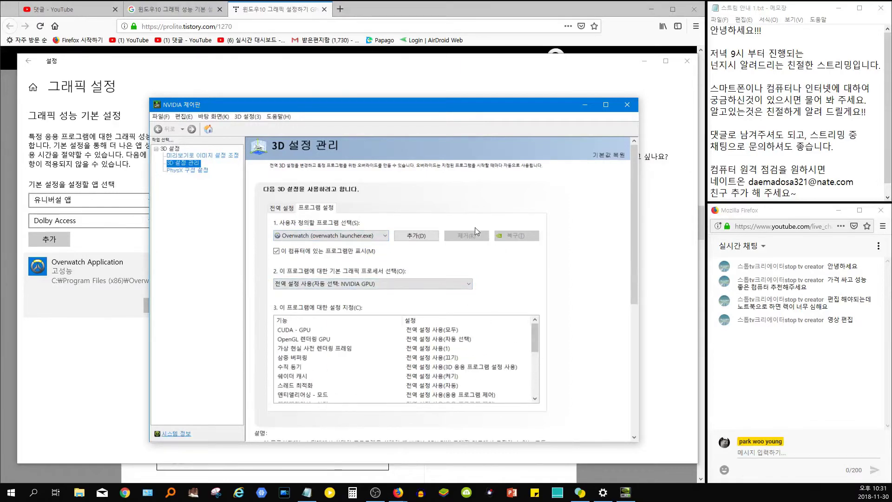
{"action": "left_click", "coordinate": [625, 105]}
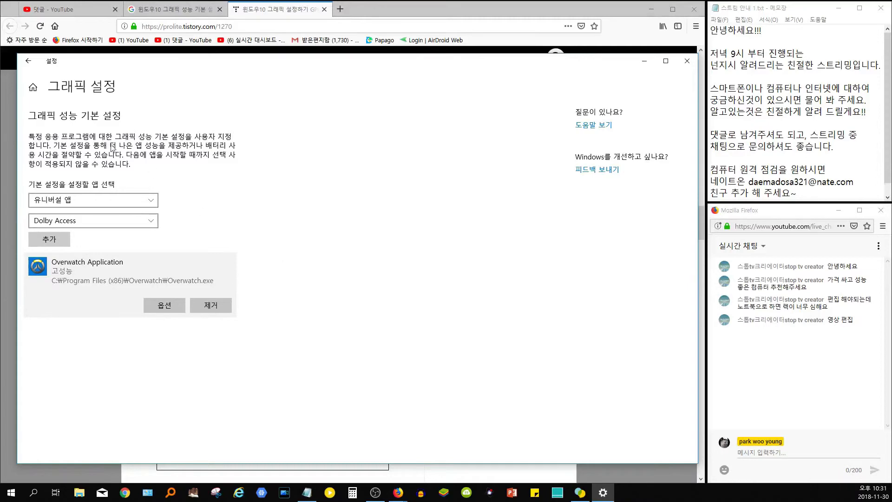
Step: Go back to the display settings in Windows Settings, revisit the graphics settings page briefly, and return to the display page
{"action": "left_click", "coordinate": [28, 61]}
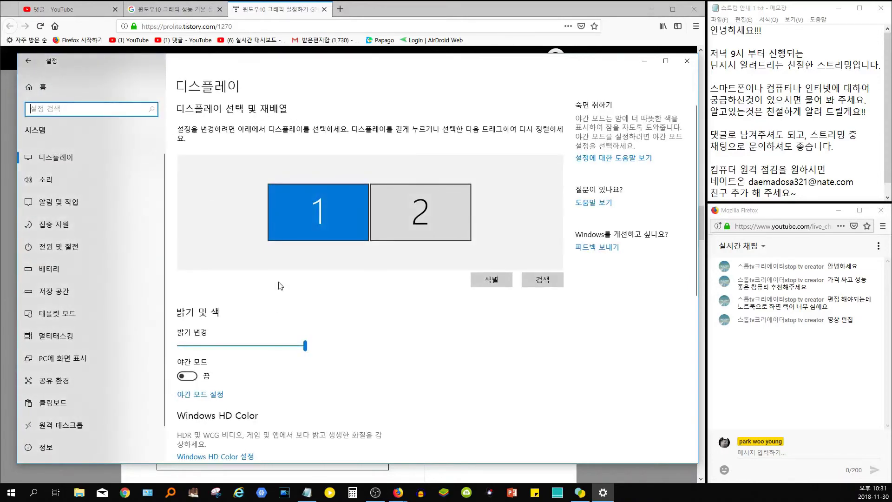
{"action": "scroll", "coordinate": [270, 274], "scroll_direction": "down", "scroll_amount": 5}
{"action": "left_click", "coordinate": [188, 431]}
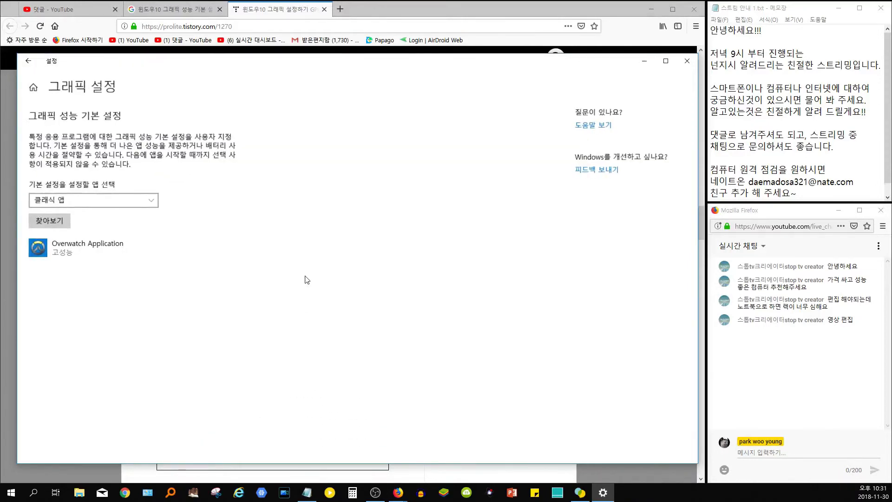
{"action": "left_click", "coordinate": [28, 62]}
{"action": "scroll", "coordinate": [358, 297], "scroll_direction": "down", "scroll_amount": 5}
{"action": "scroll", "coordinate": [359, 318], "scroll_direction": "up", "scroll_amount": 5}
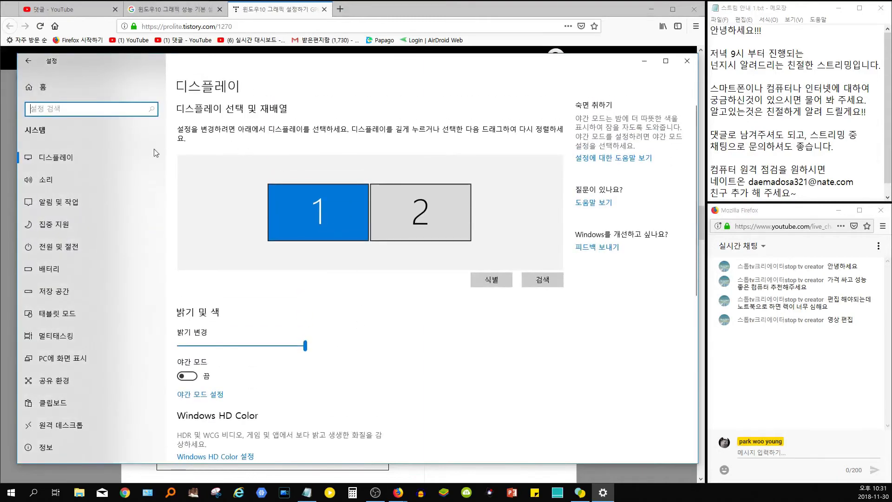
{"action": "left_click", "coordinate": [63, 159]}
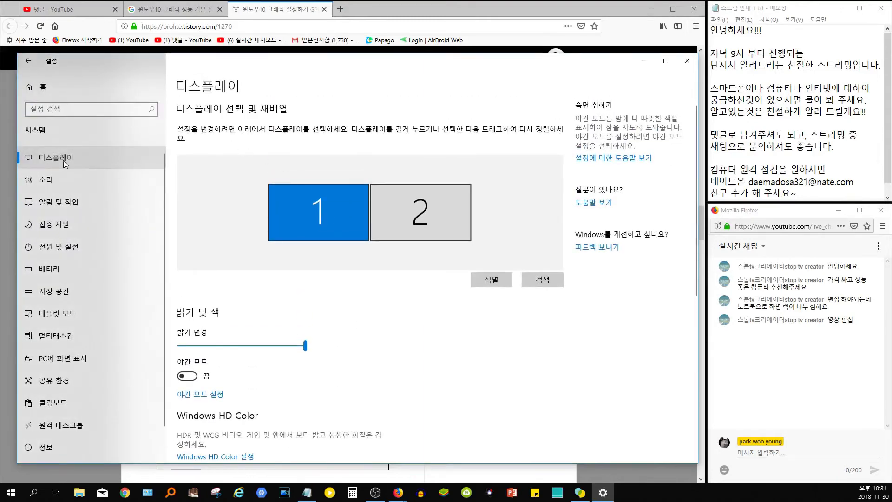
{"action": "left_click", "coordinate": [61, 88]}
{"action": "left_click", "coordinate": [133, 168]}
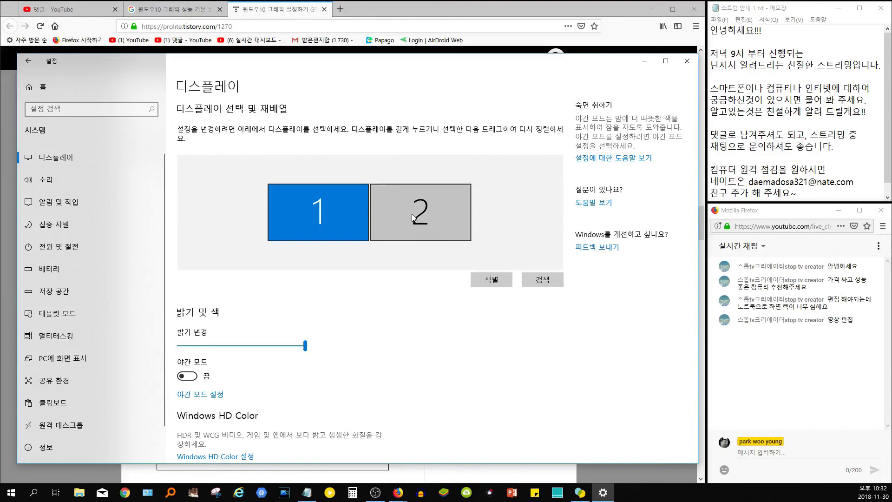
Step: Select display 2 and view its settings, including the 다중 디스플레이 options, without changing anything
{"action": "left_click", "coordinate": [411, 213]}
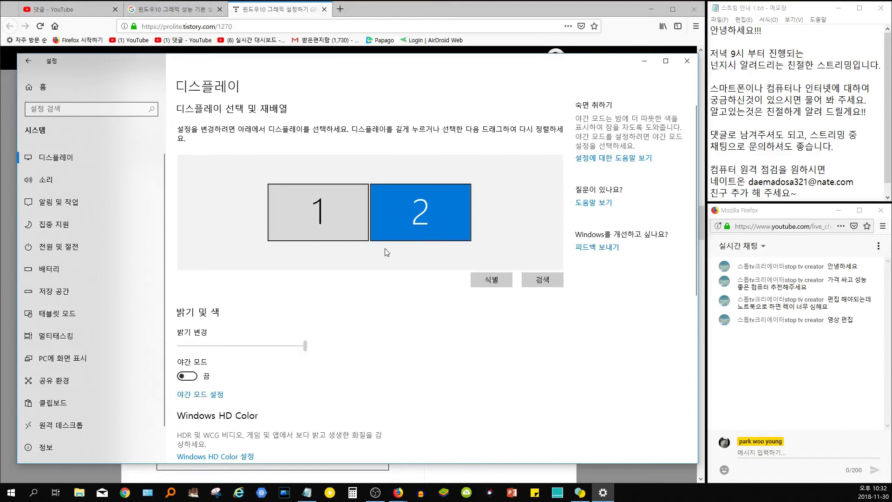
{"action": "scroll", "coordinate": [387, 252], "scroll_direction": "down", "scroll_amount": 6}
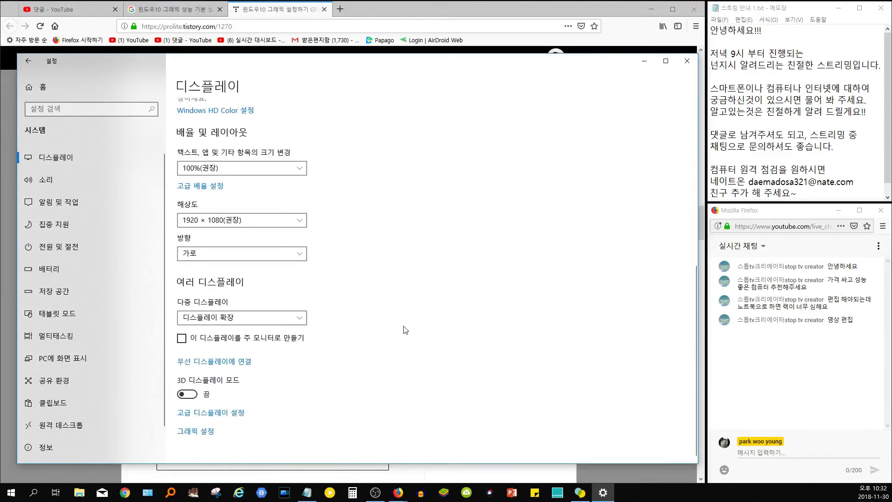
{"action": "left_click", "coordinate": [280, 319]}
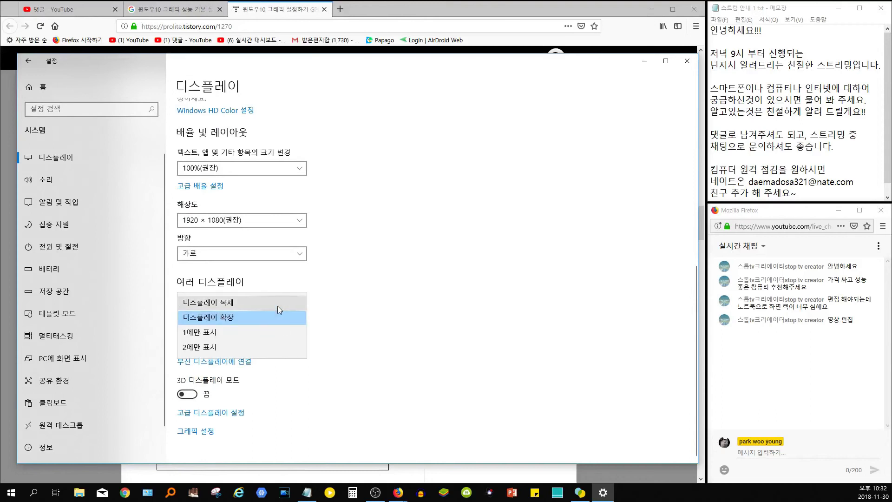
{"action": "left_click", "coordinate": [408, 303]}
{"action": "scroll", "coordinate": [409, 304], "scroll_direction": "up", "scroll_amount": 6}
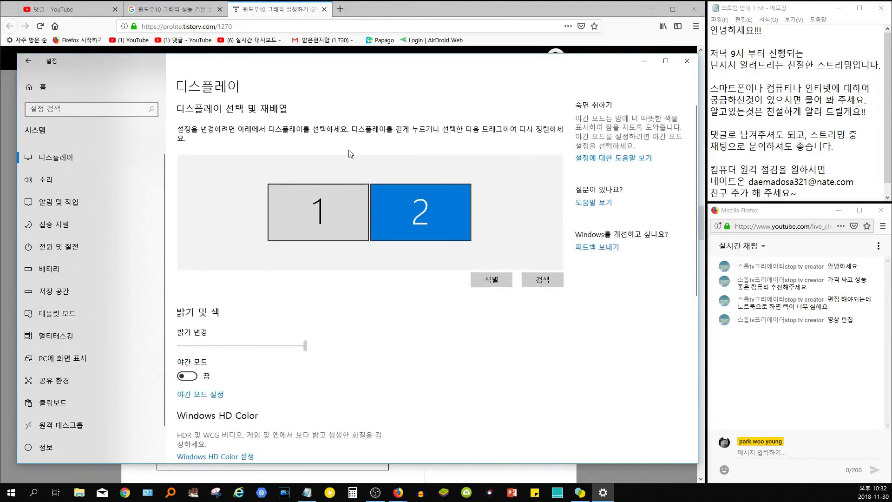
{"action": "scroll", "coordinate": [340, 325], "scroll_direction": "down", "scroll_amount": 4}
{"action": "scroll", "coordinate": [341, 324], "scroll_direction": "up", "scroll_amount": 4}
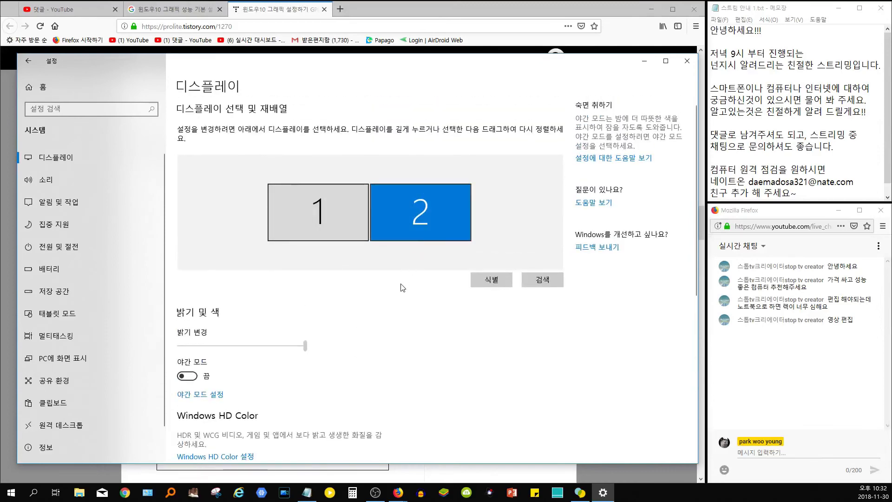